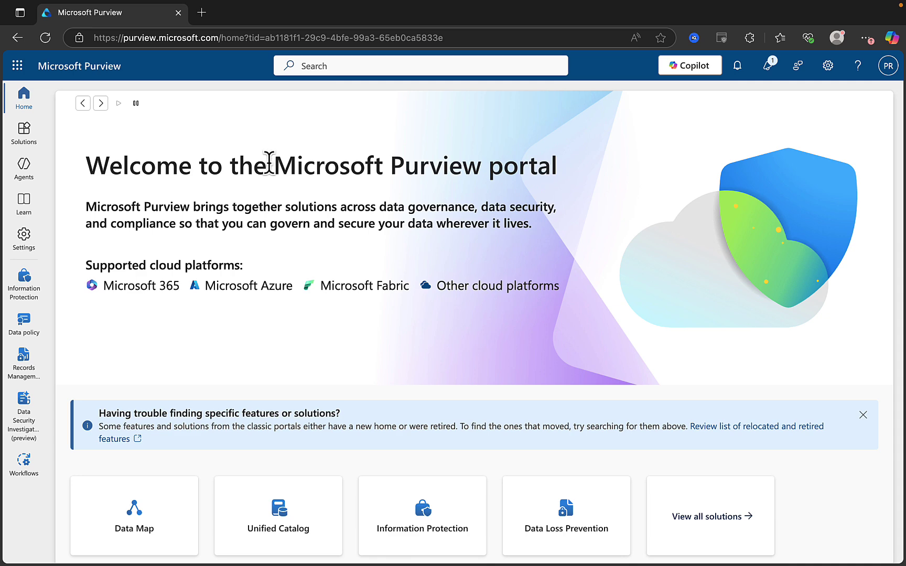
Open the Collection policies page among the classifiers of the Information Protection solution.
click(23, 138)
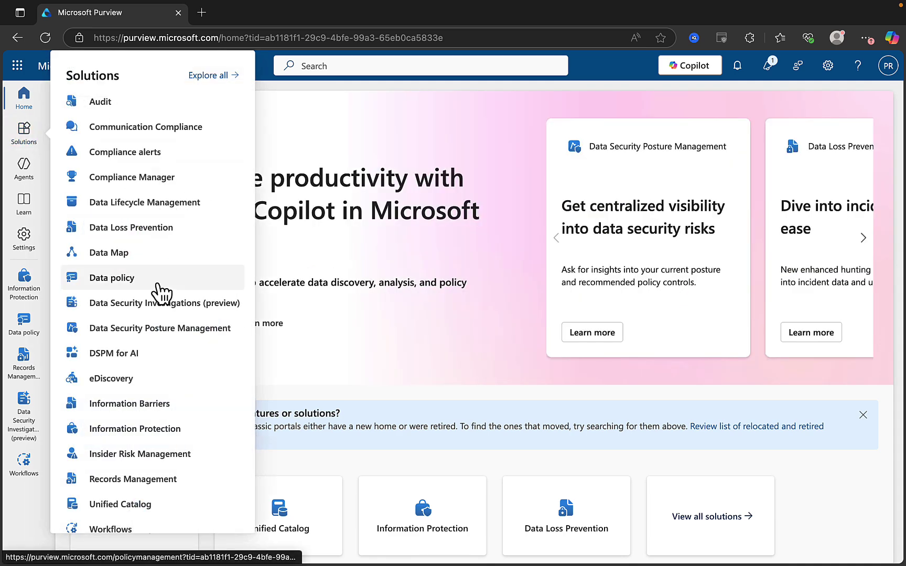
scroll(168, 330, down, 3)
click(163, 382)
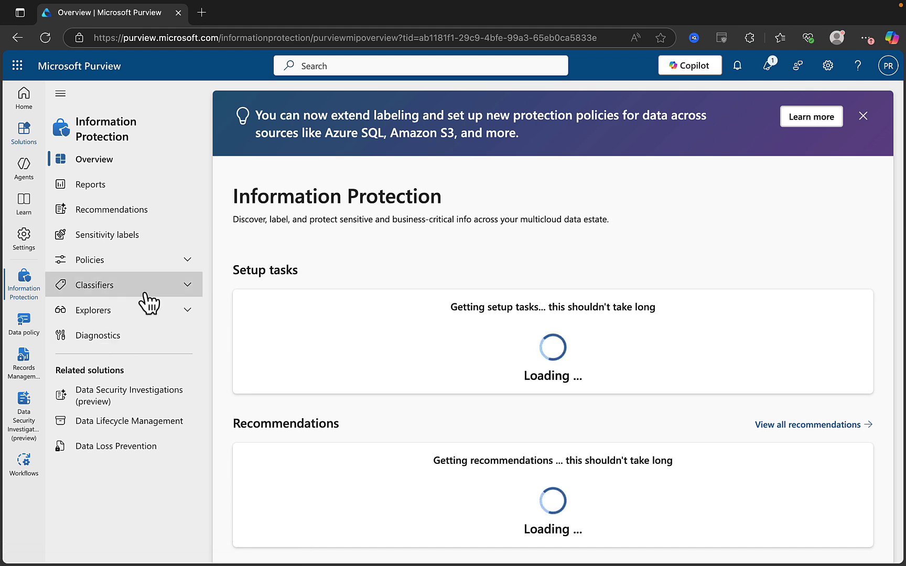
click(191, 287)
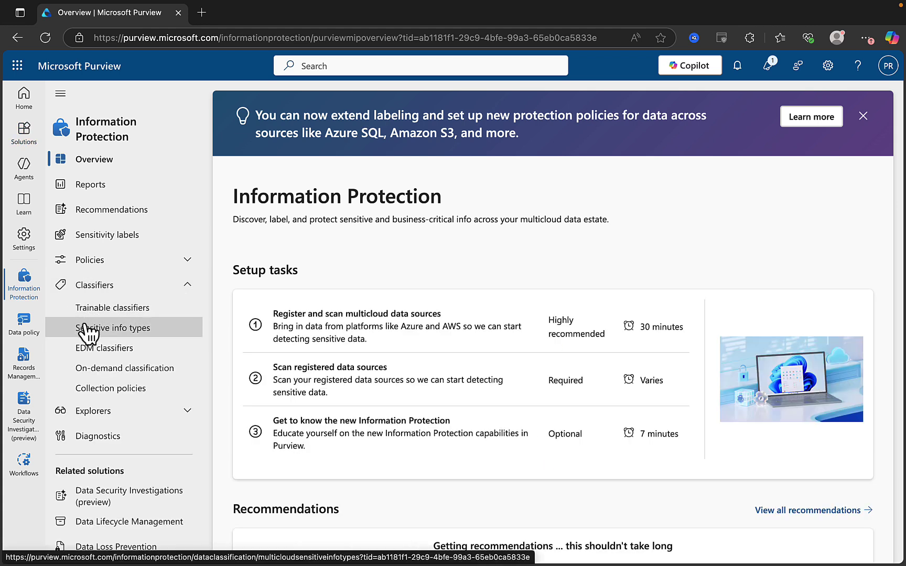
click(135, 401)
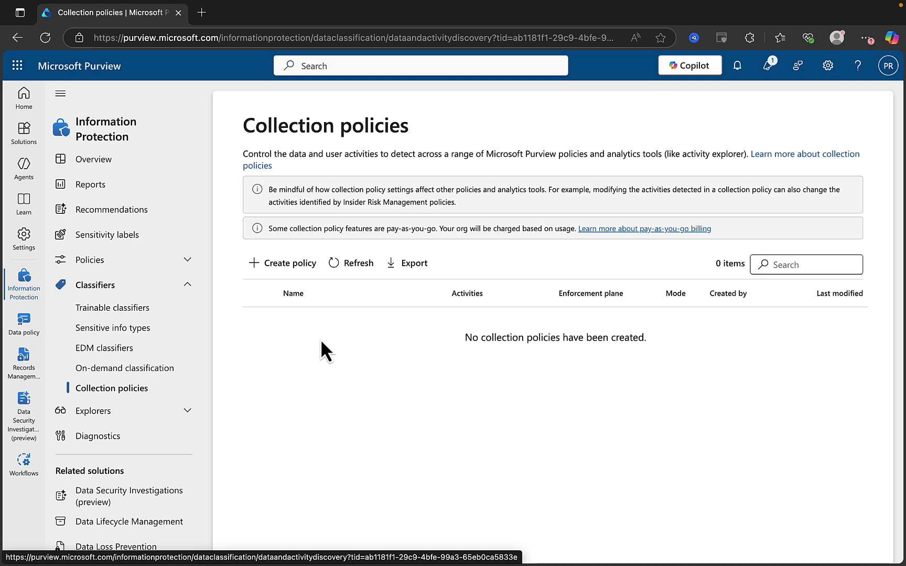
Start a new collection policy named CollPol1, leave its description blank, and continue to the data to detect.
click(292, 264)
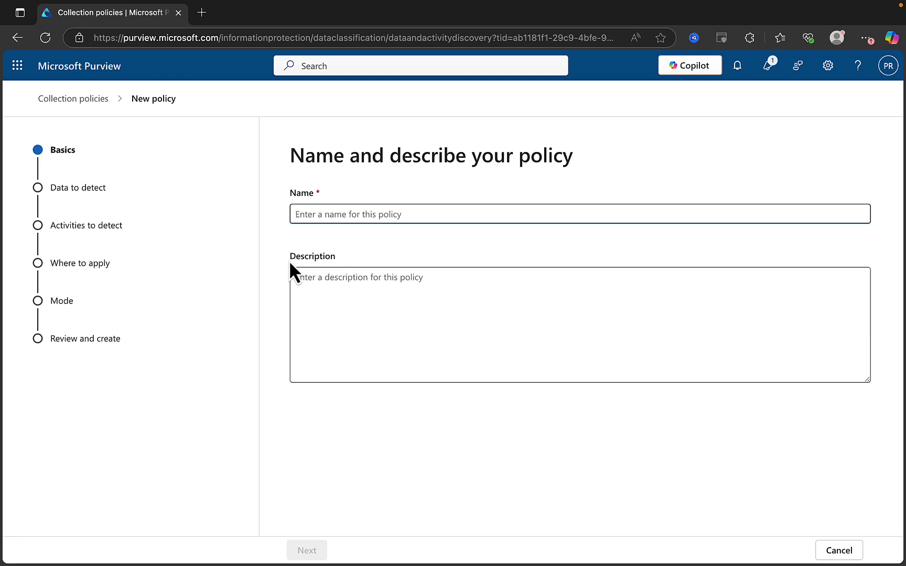
text(C)
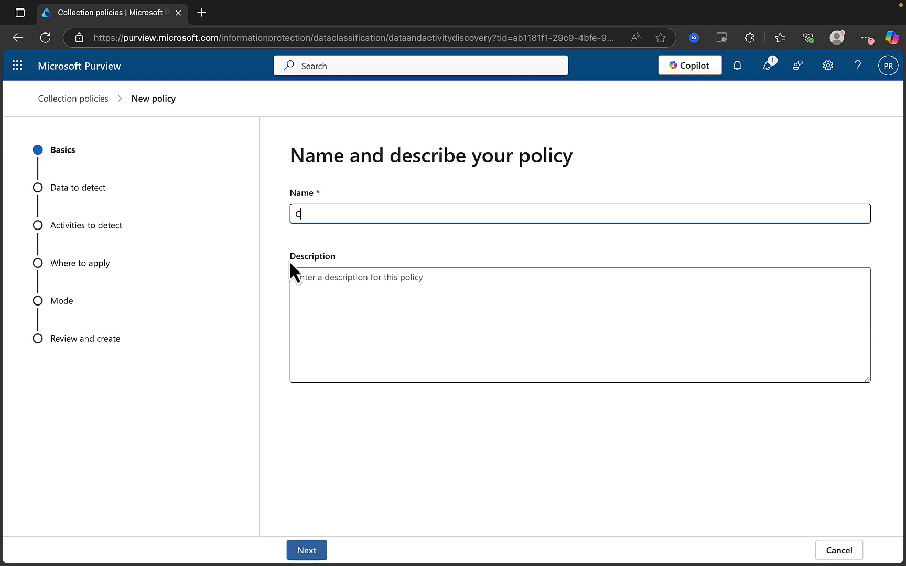
text(ollPol1)
click(318, 290)
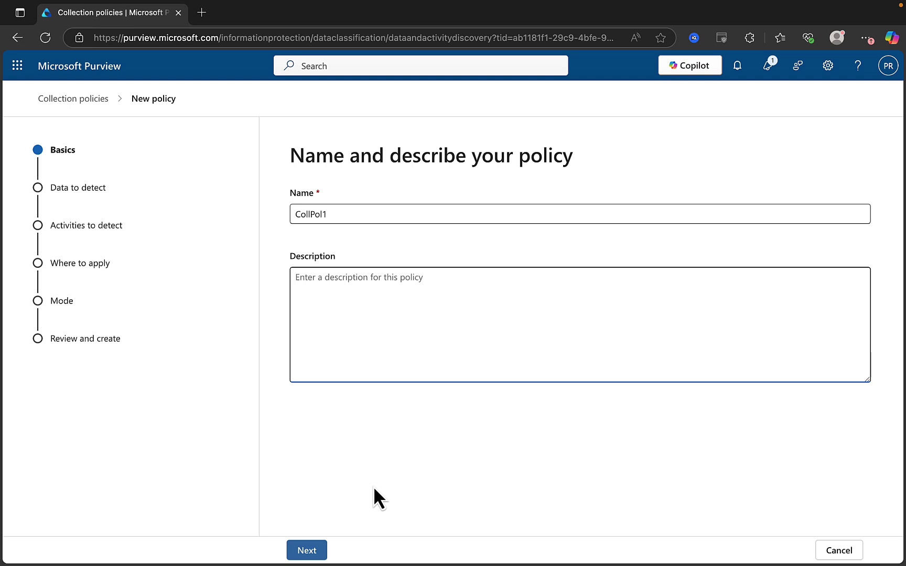
click(307, 551)
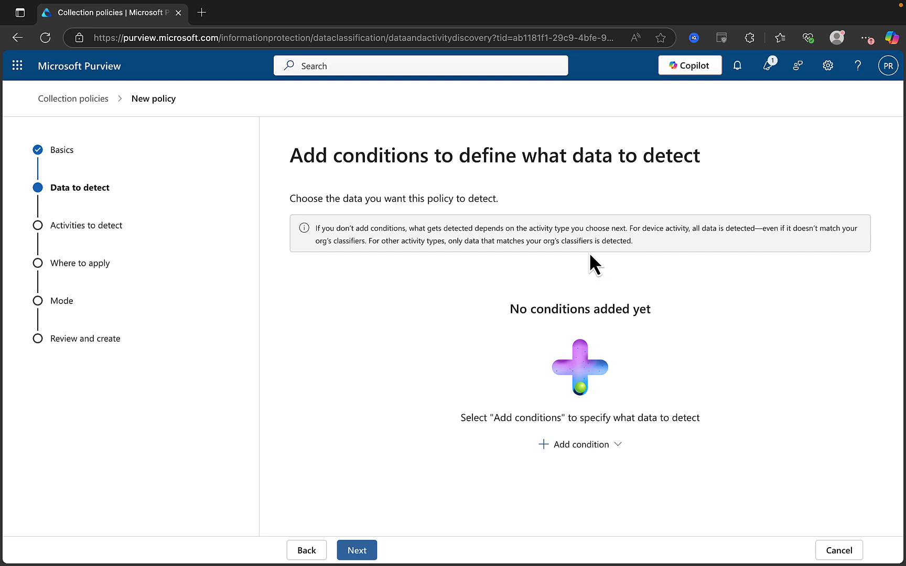
Add a "Content contains" condition, enable its Classifiers entity, and open the classifier scope for editing.
click(617, 444)
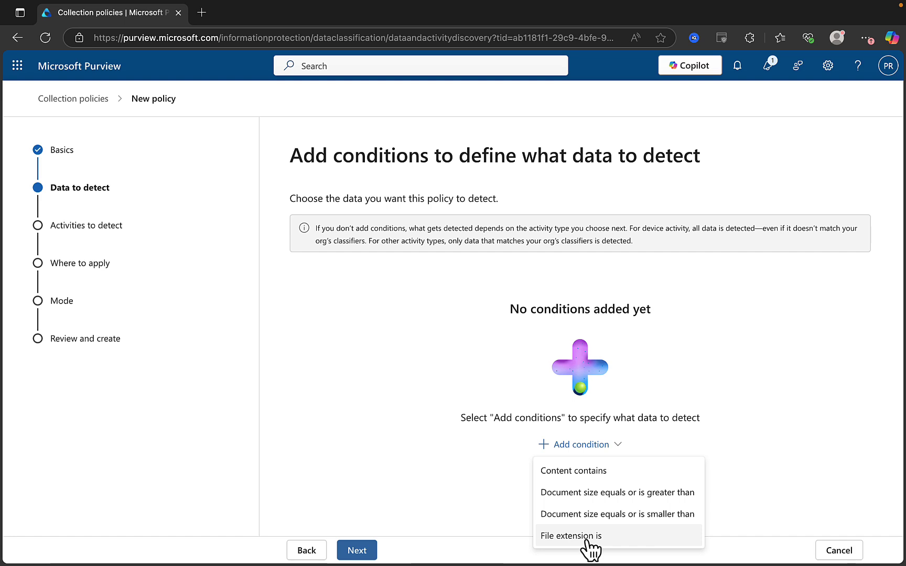
click(593, 477)
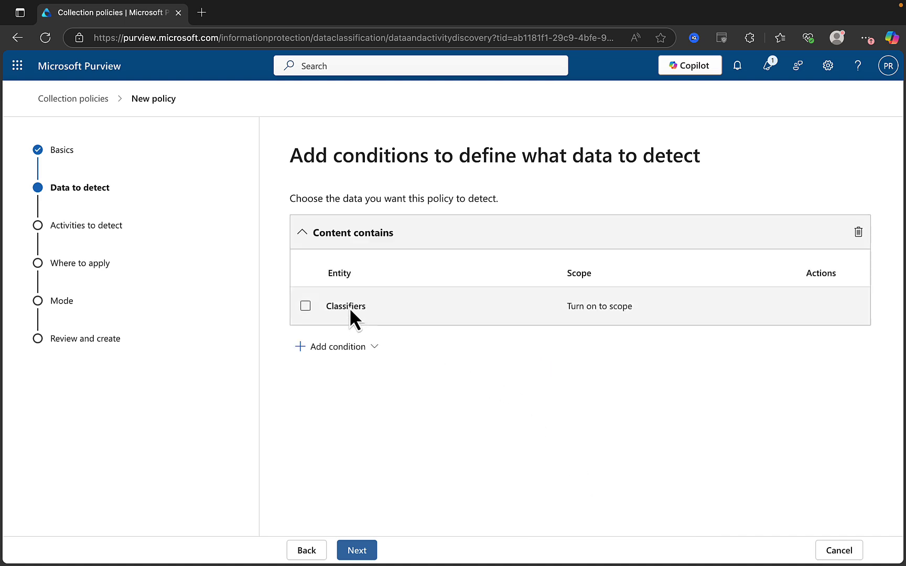
click(305, 306)
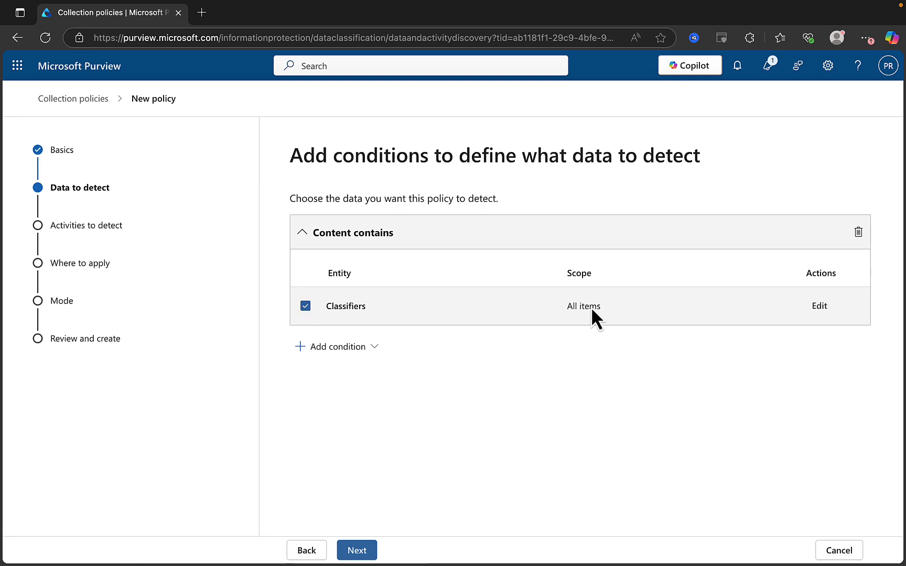
click(822, 308)
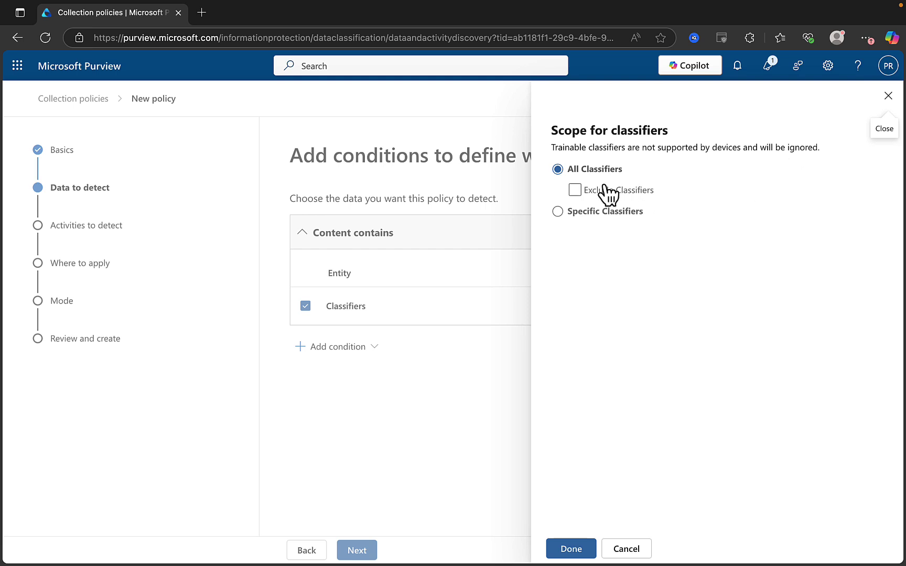
click(575, 191)
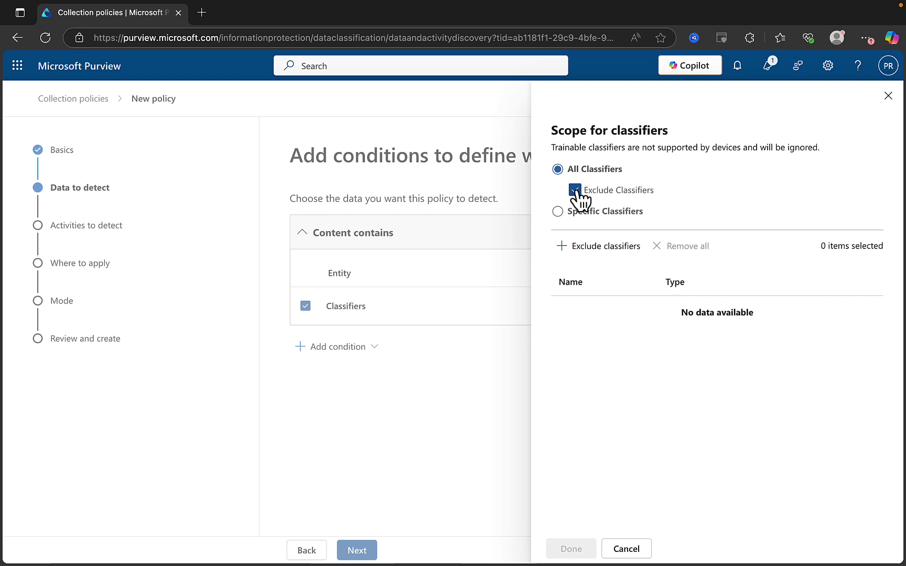
click(597, 246)
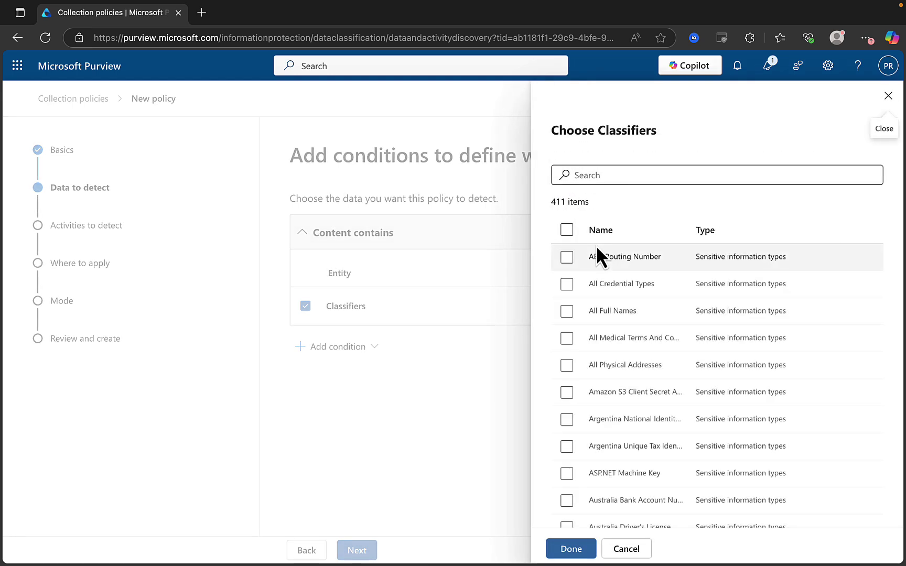
scroll(630, 396, down, 2)
scroll(630, 396, down, 5)
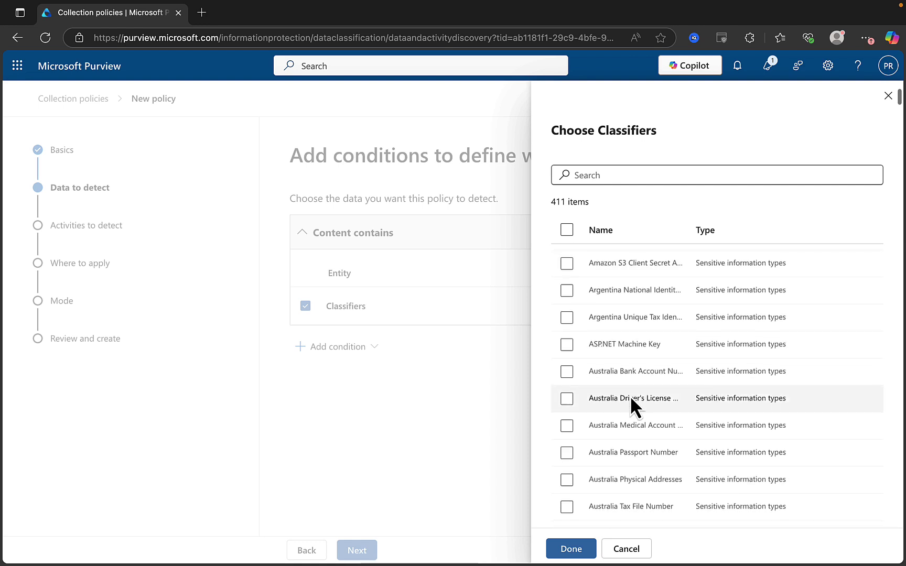
click(631, 551)
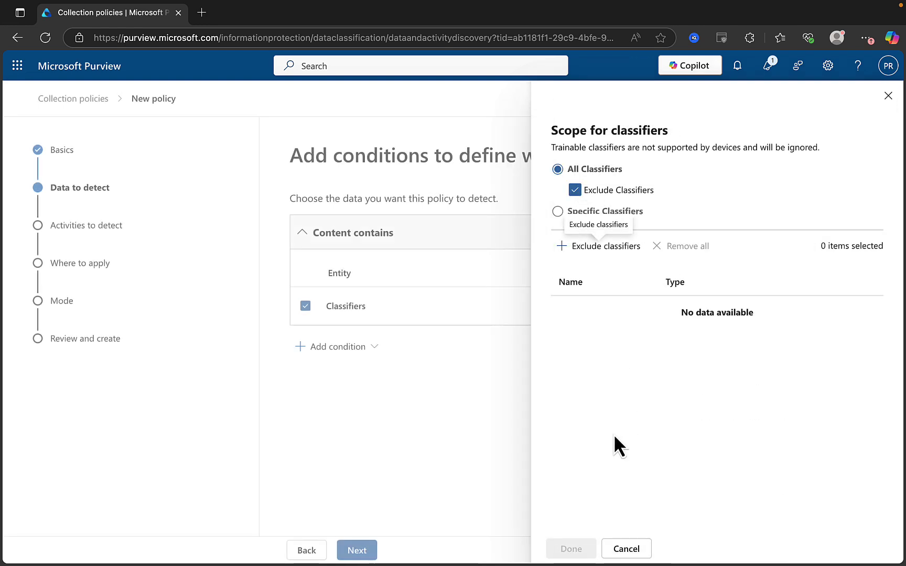
Limit the scope to specific classifiers and open the searchable list of classifiers to include.
click(728, 210)
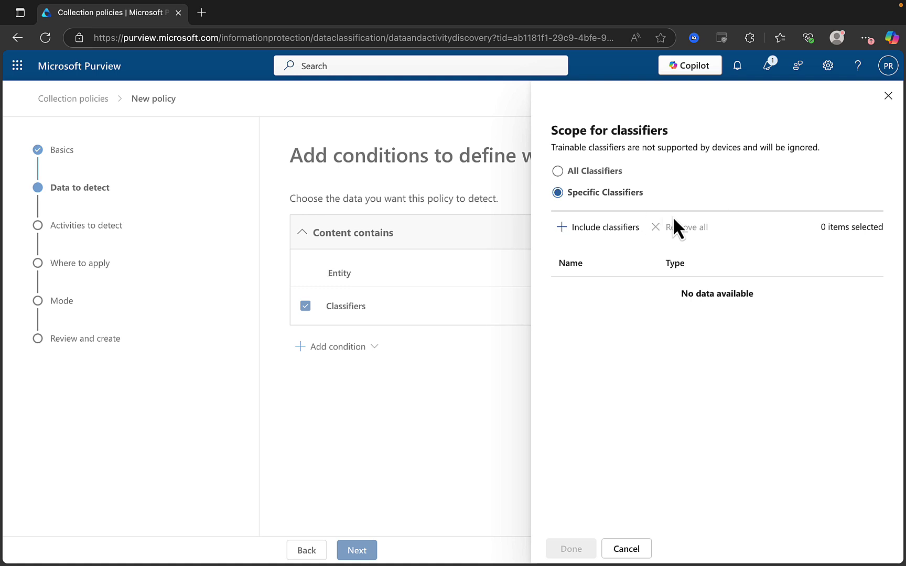
click(603, 230)
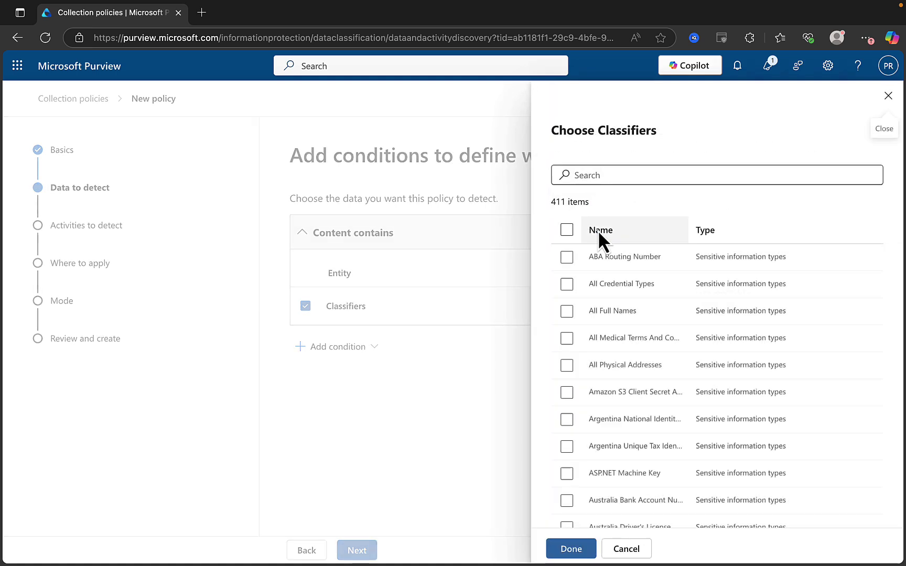
click(607, 175)
text(unied)
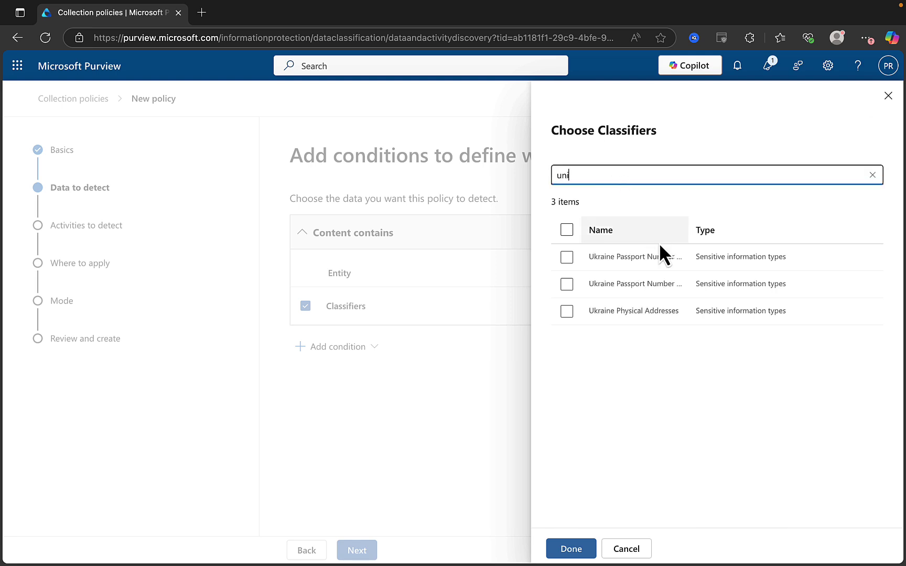
key(BackSpace)
key(BackSpace)
text(ted king)
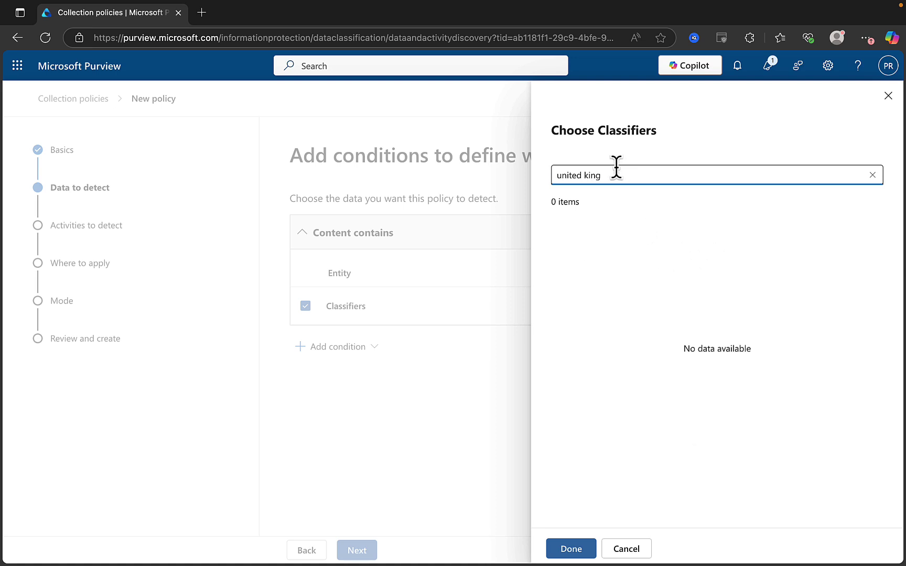
key(BackSpace)
key(BackSpace)
key(BackSpace)
key(BackSpace)
key(BackSpace)
key(BackSpace)
key(BackSpace)
key(BackSpace)
key(BackSpace)
key(BackSpace)
key(BackSpace)
Search the classifiers for "passport" and select U.S. / U.K. Passport Number.
text(passport)
scroll(668, 361, down, 5)
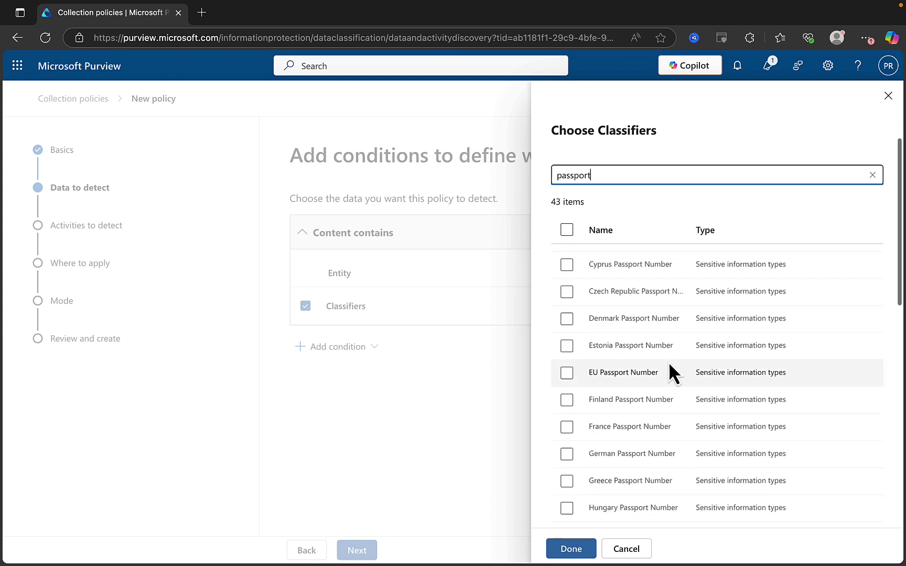
scroll(668, 362, down, 10)
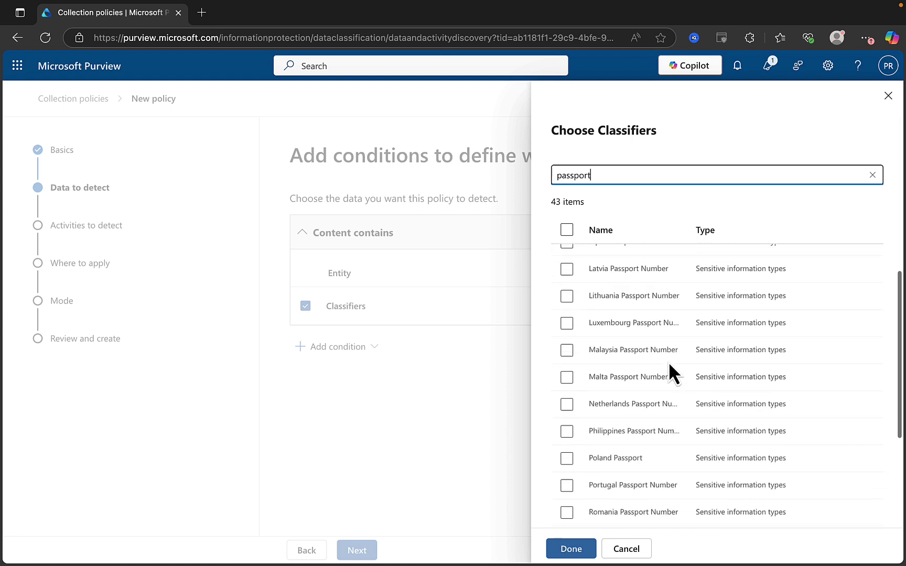
scroll(668, 362, down, 1)
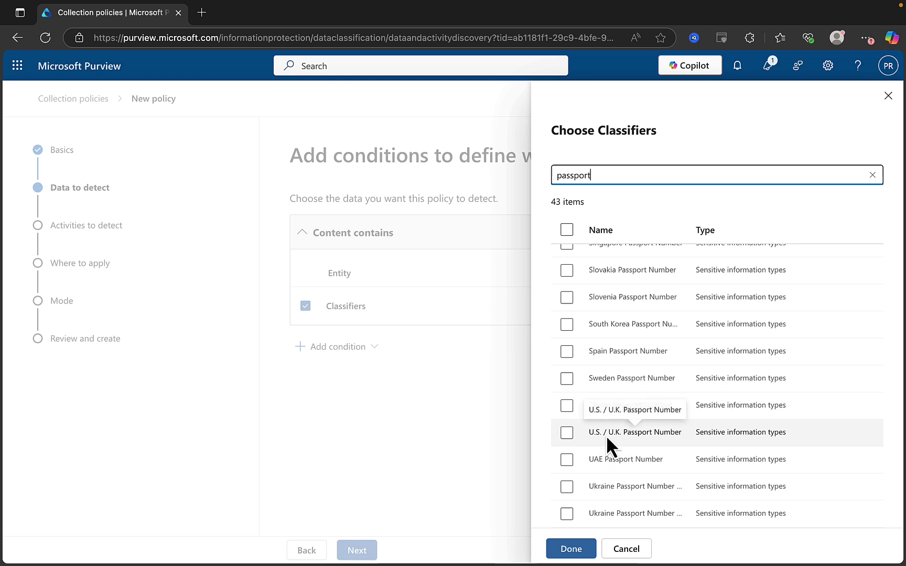
click(567, 433)
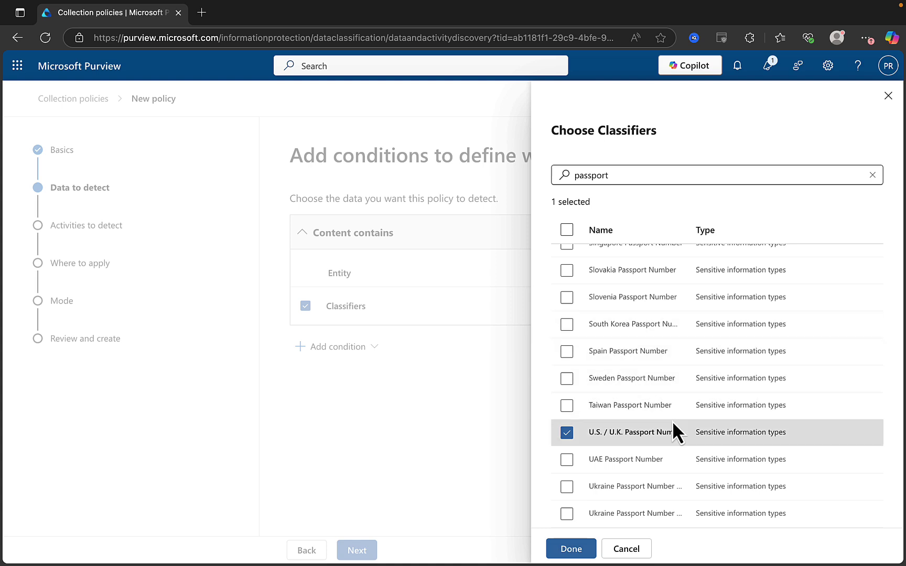
Clear the classifier search and save the selected classifier as the scope of the "Content contains" condition.
scroll(689, 348, up, 3)
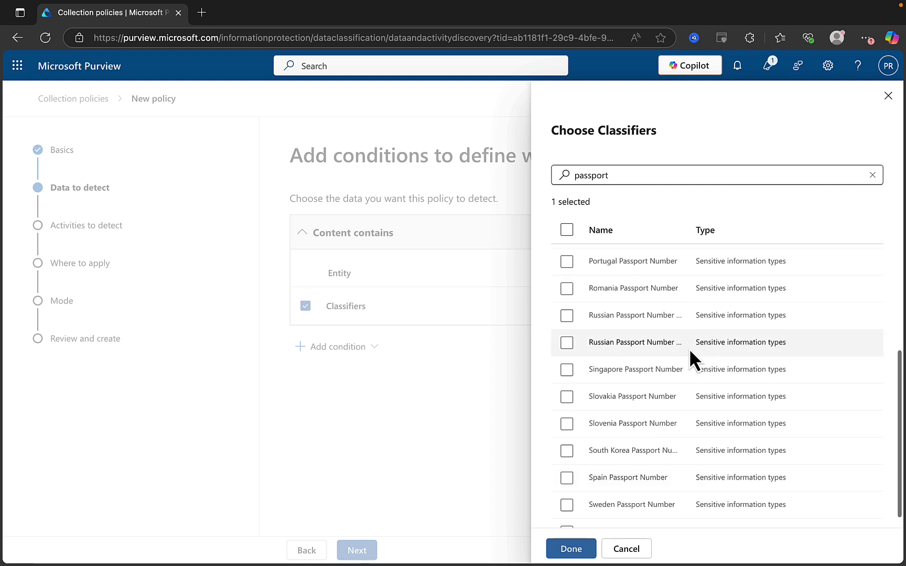
scroll(690, 353, up, 2)
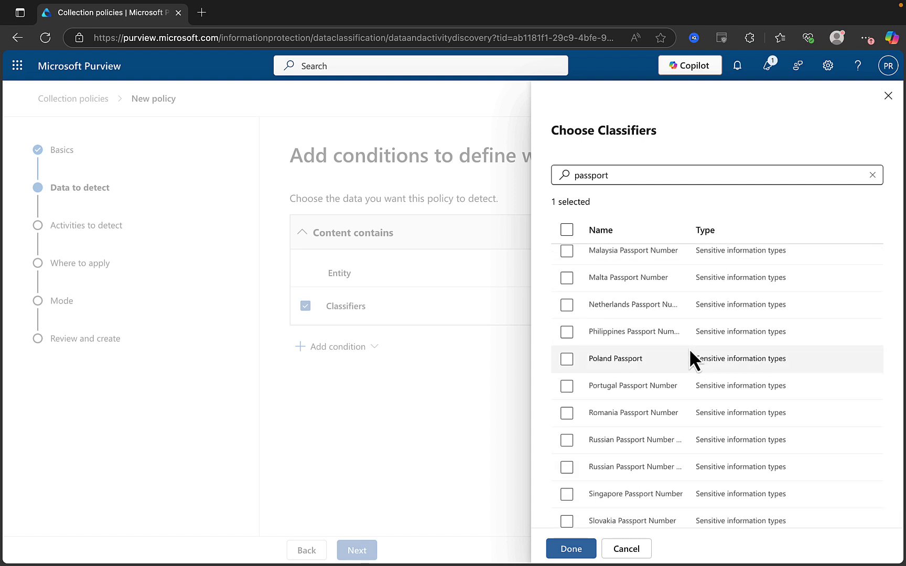
click(625, 178)
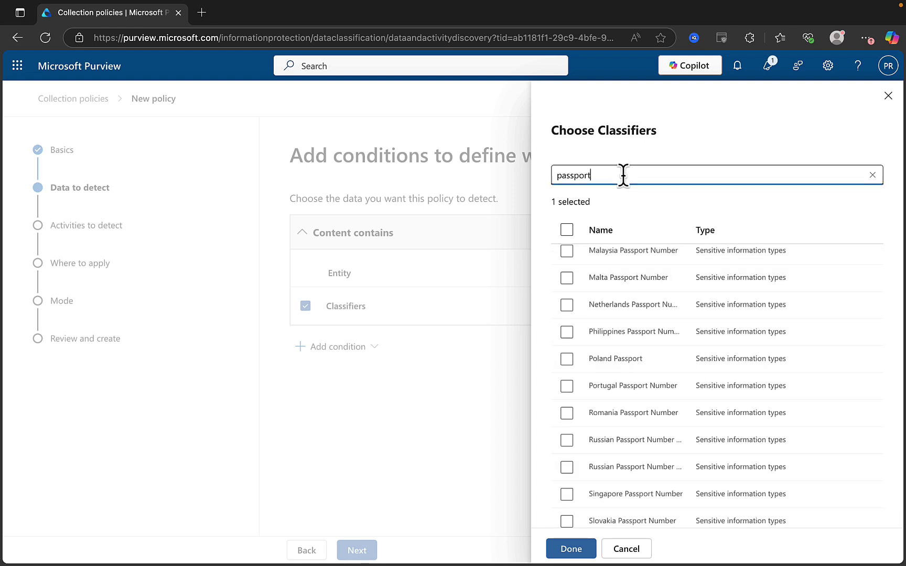
drag(623, 174, 529, 178)
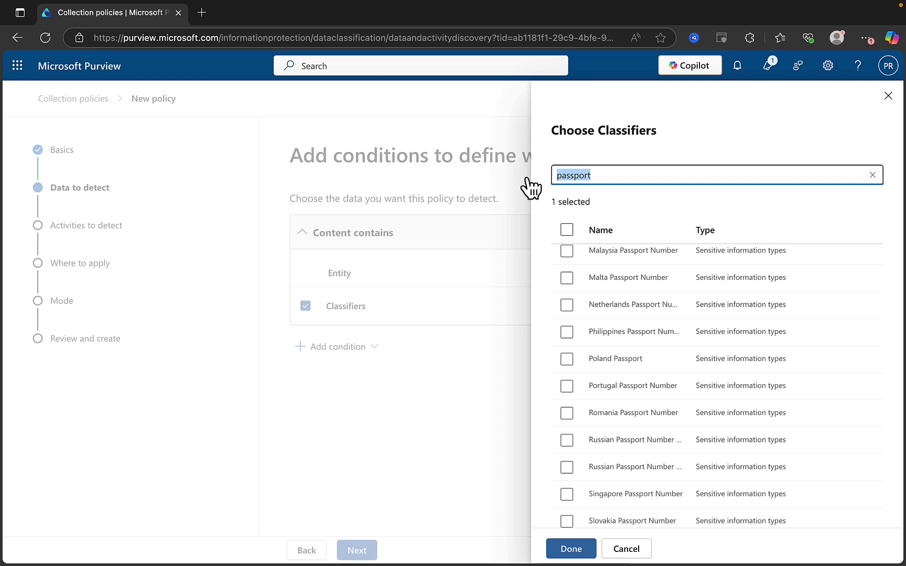
key(BackSpace)
click(574, 550)
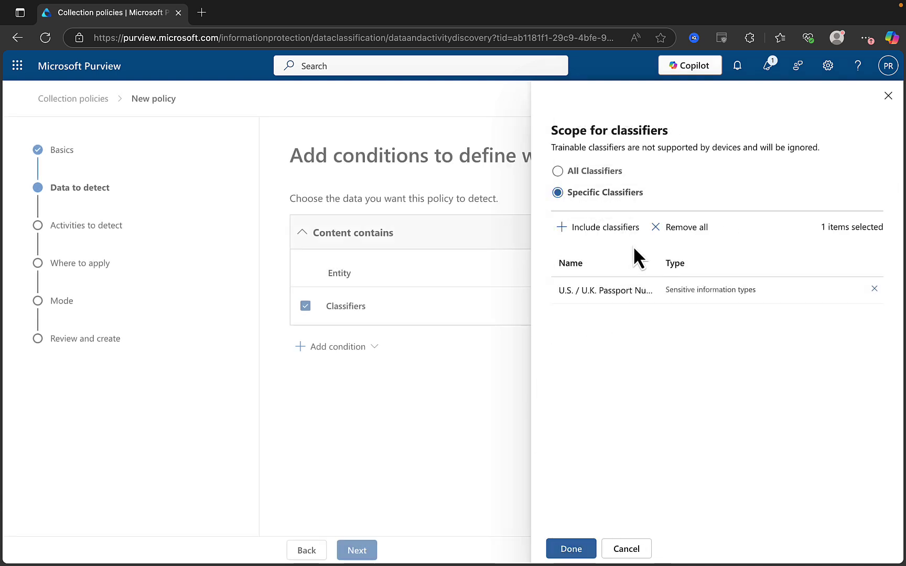
click(572, 550)
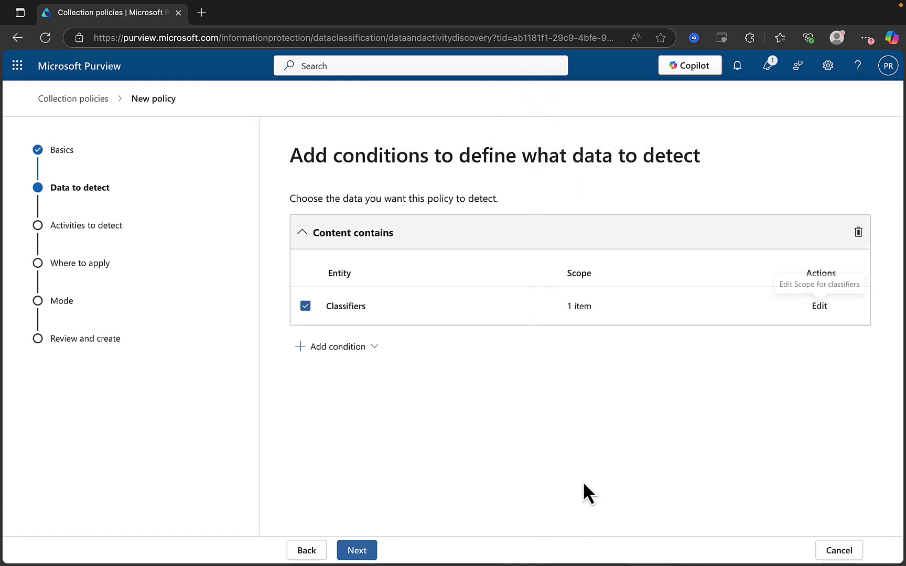
Add a "Document size equals or is greater than" condition with a size of 1 MB.
click(374, 351)
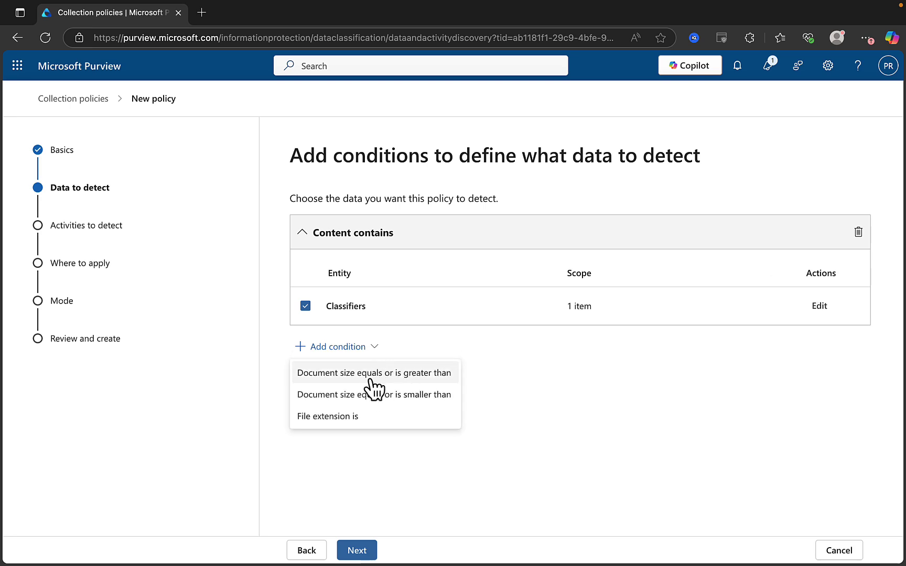
click(401, 379)
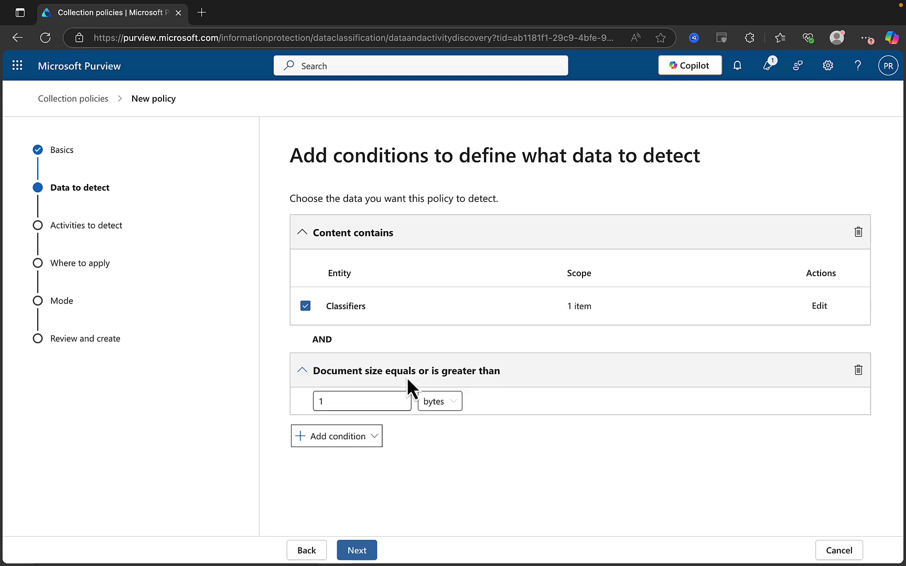
click(458, 407)
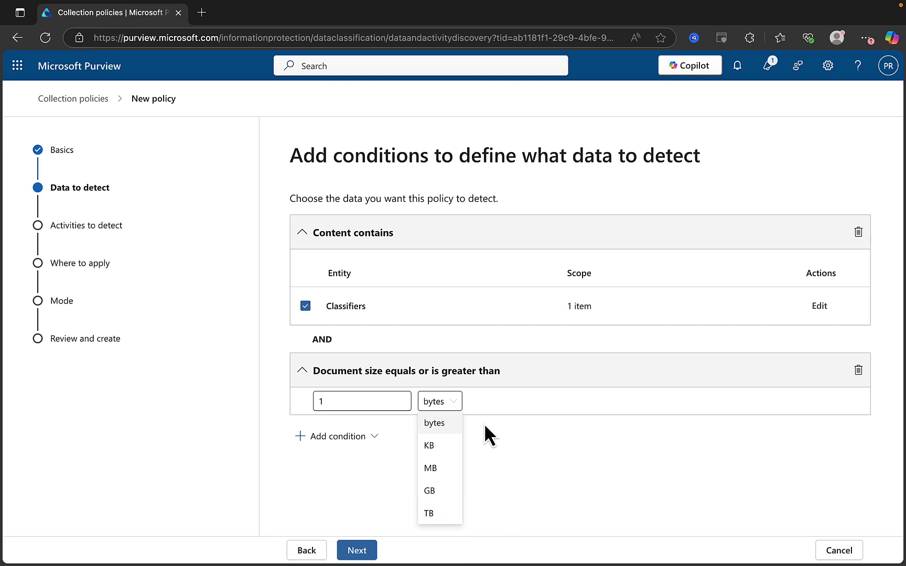
click(437, 470)
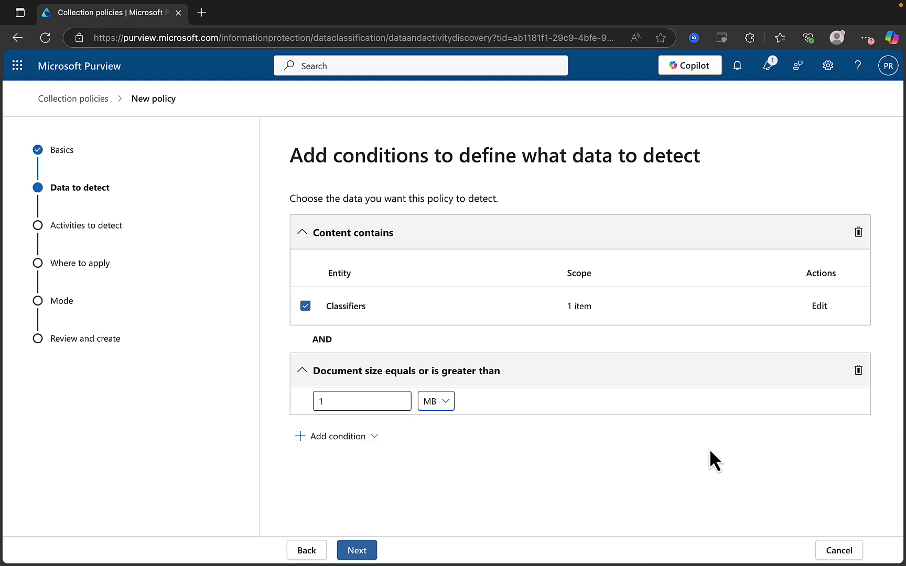
Add a "File extension is" condition that detects docx and pdf files.
click(374, 437)
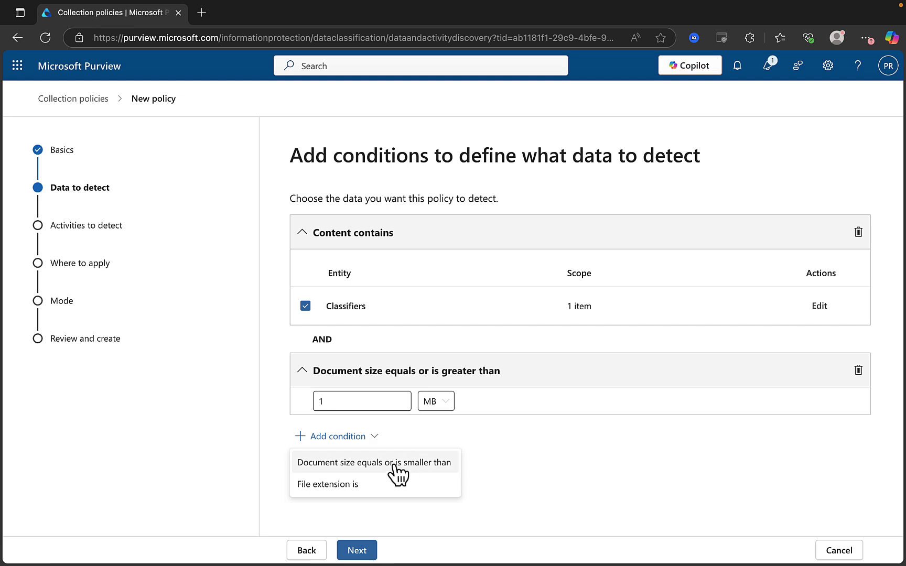
click(338, 484)
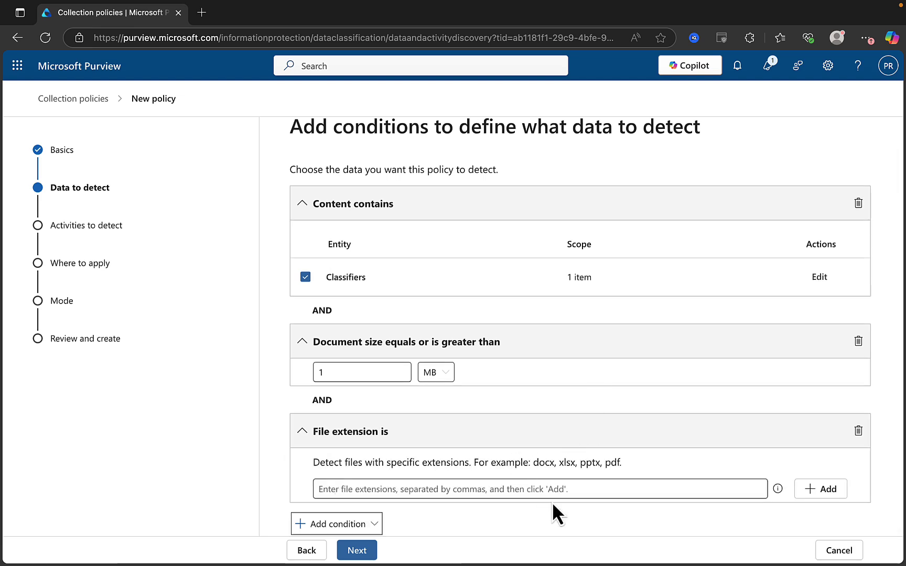
click(513, 488)
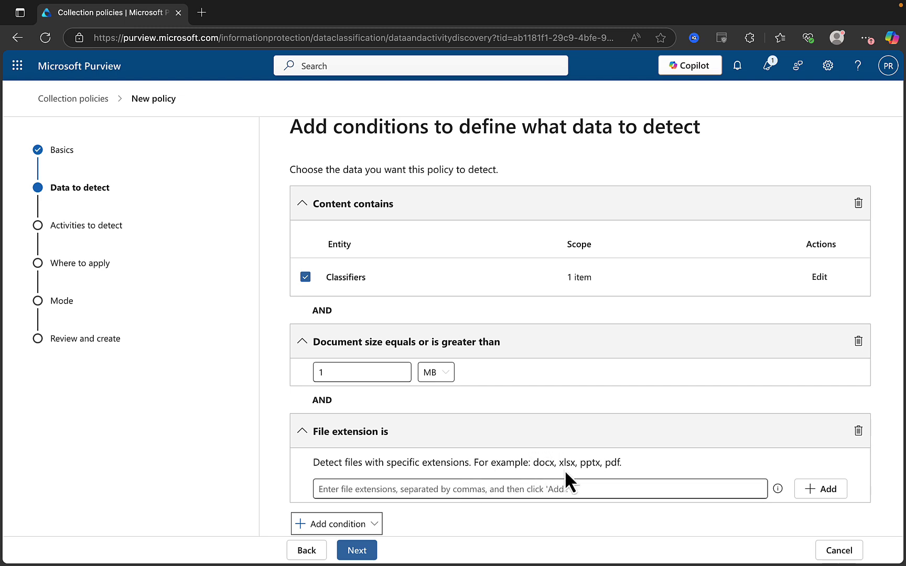
click(450, 489)
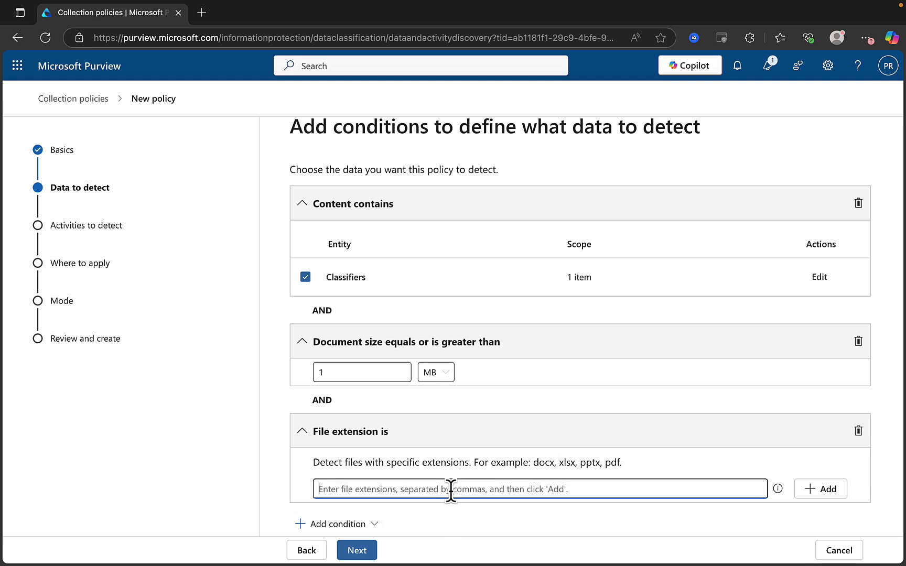
text(doc)
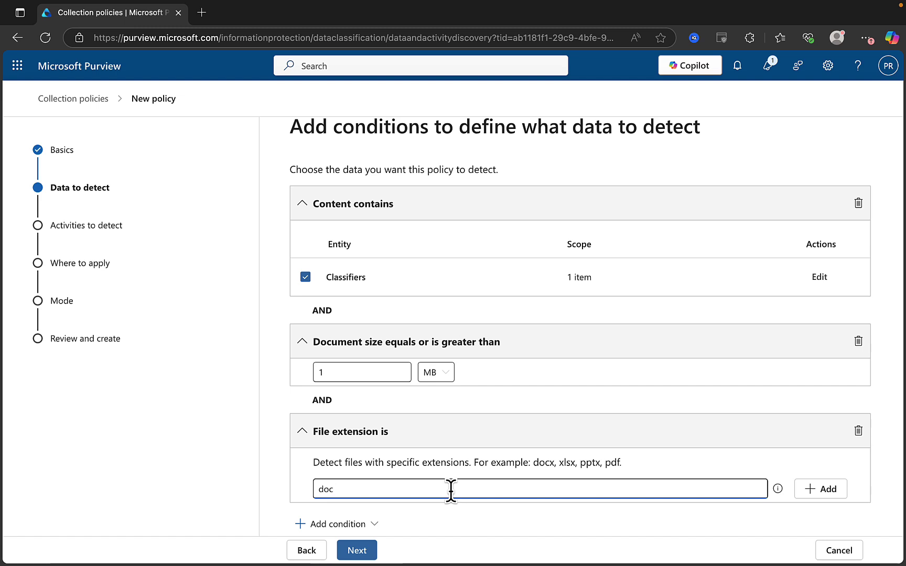
text(x, pdf)
click(818, 490)
scroll(764, 422, down, 1)
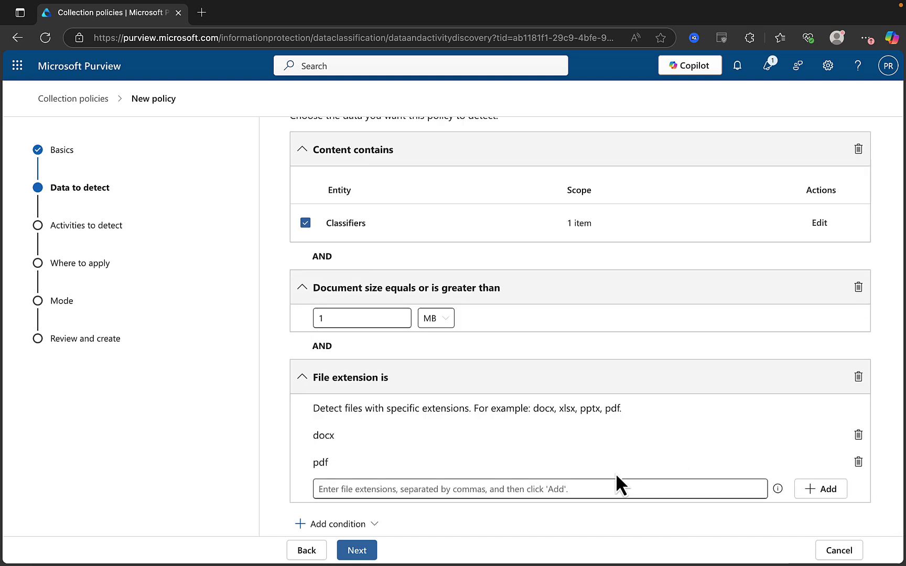
Change the scope of the "Content contains" condition to All Classifiers and continue to the activities to detect.
scroll(615, 473, up, 2)
scroll(616, 473, down, 2)
click(819, 224)
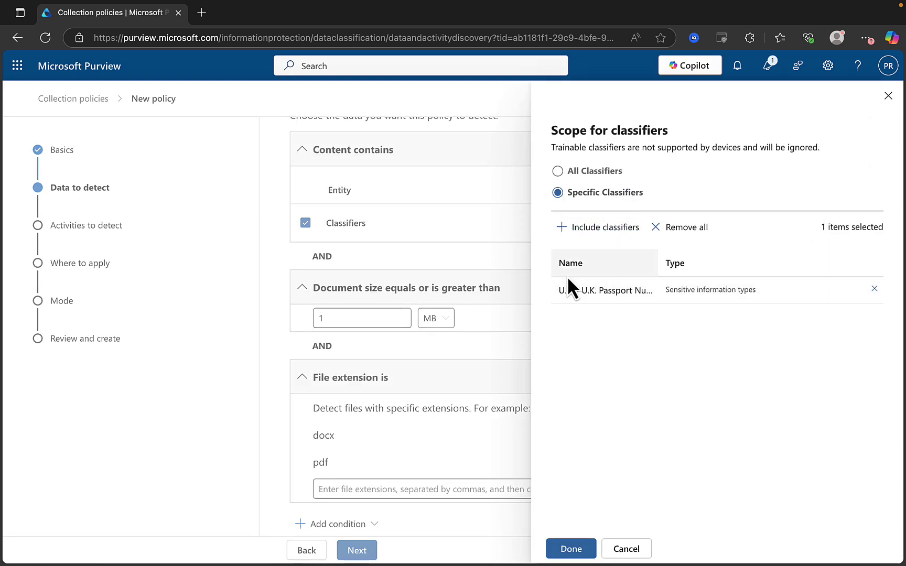
click(557, 170)
click(576, 550)
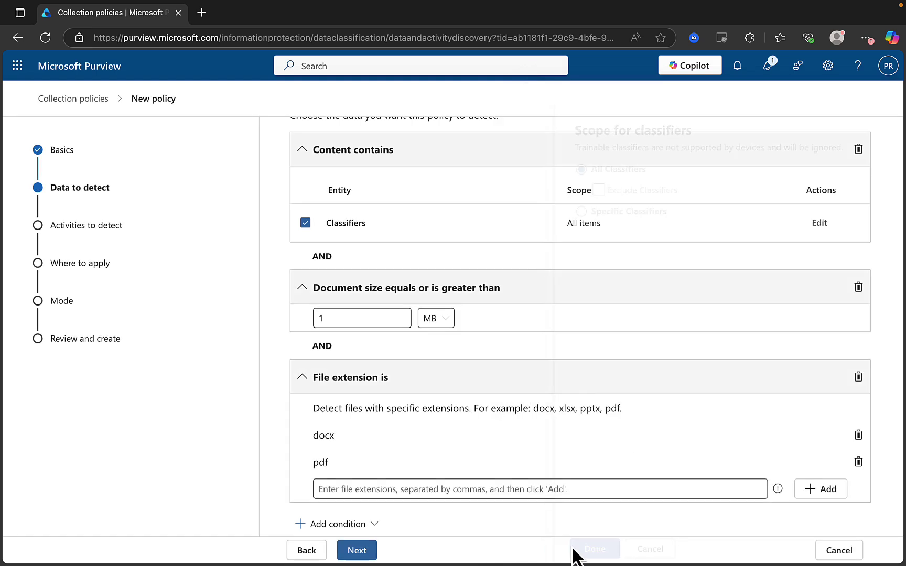
click(358, 552)
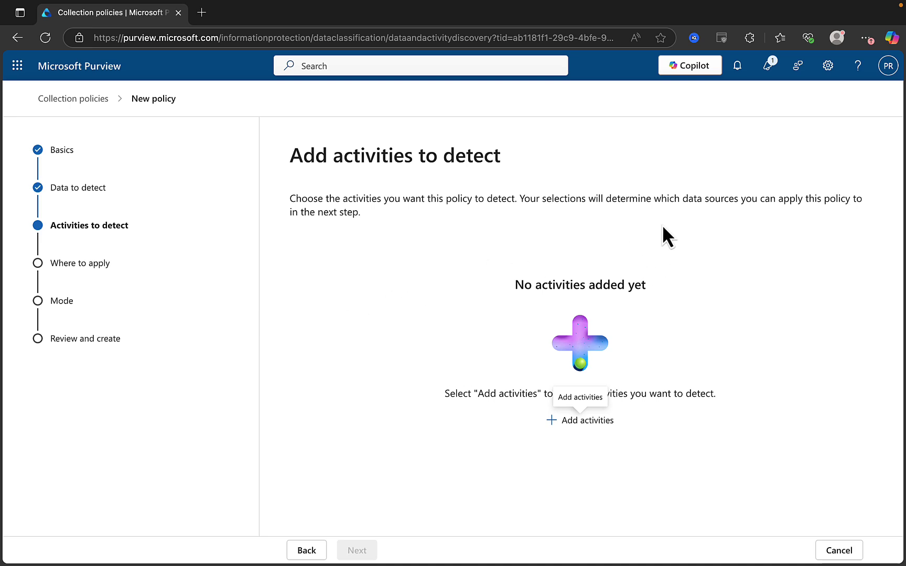
Open the list of activities to add and select the Devices activity File modified.
click(564, 421)
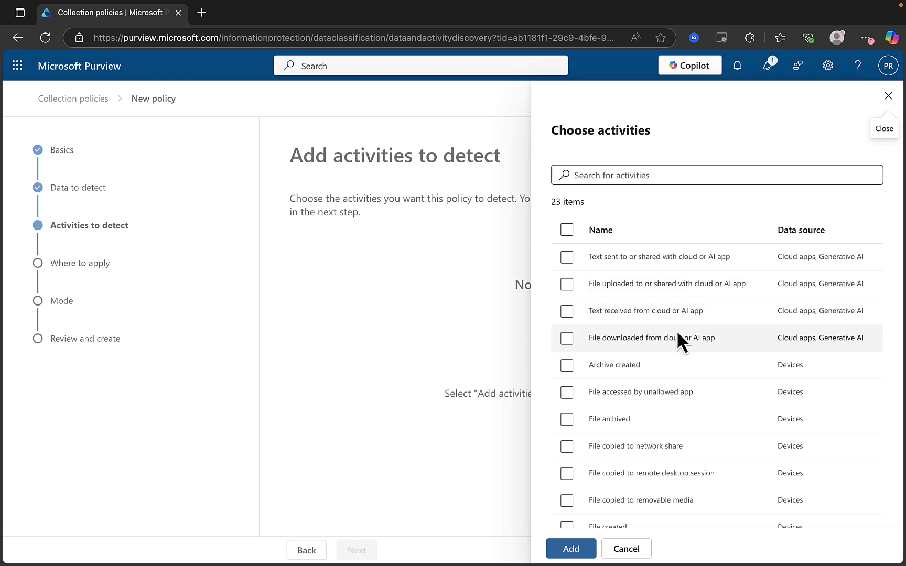
scroll(698, 433, down, 2)
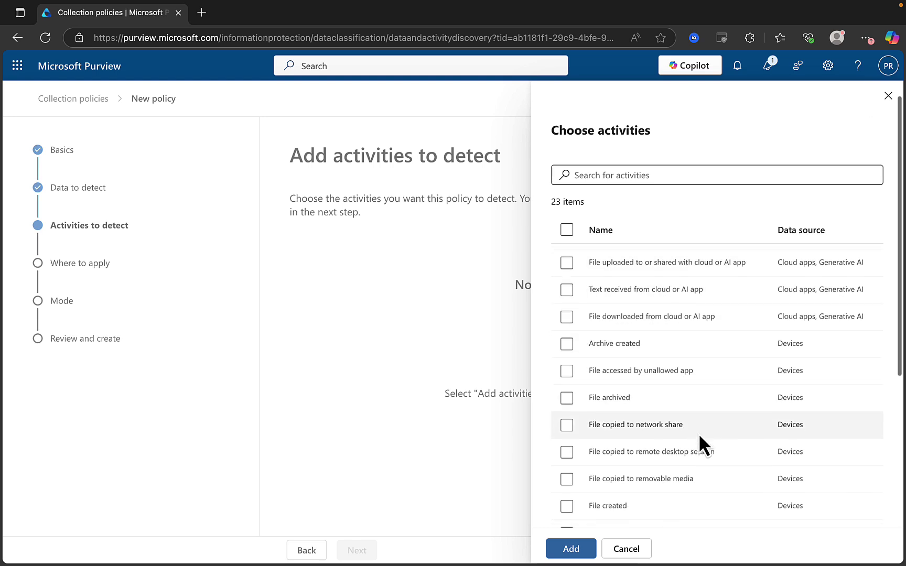
scroll(699, 436, down, 5)
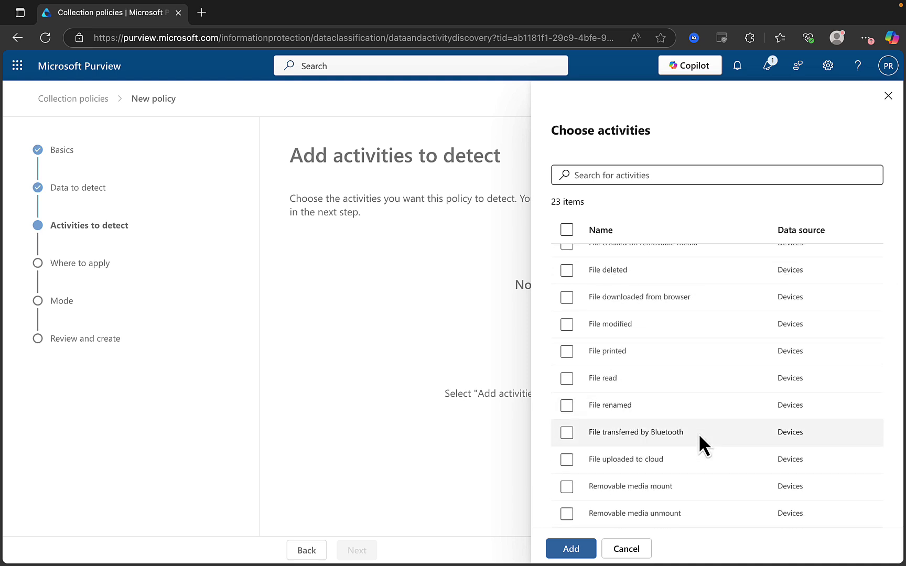
scroll(699, 436, up, 1)
scroll(698, 433, up, 3)
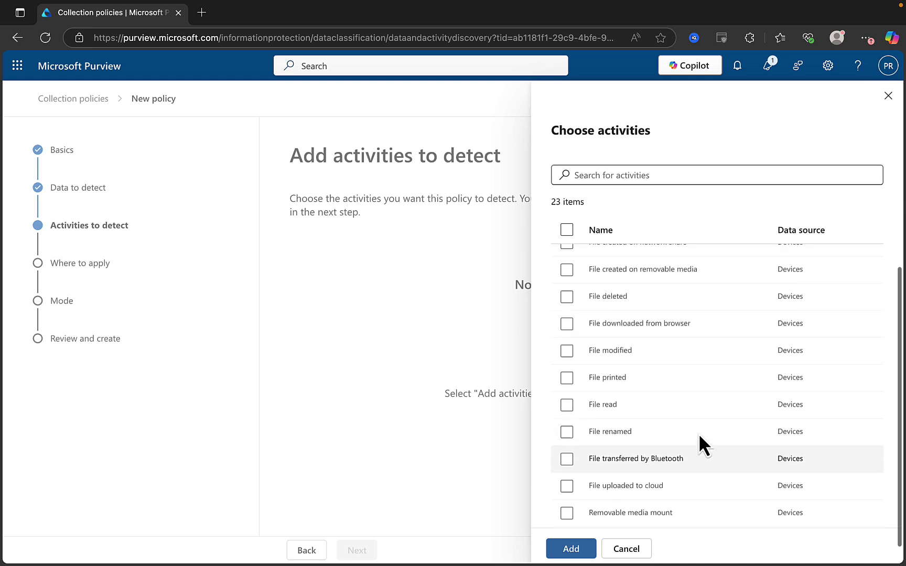
scroll(698, 433, down, 2)
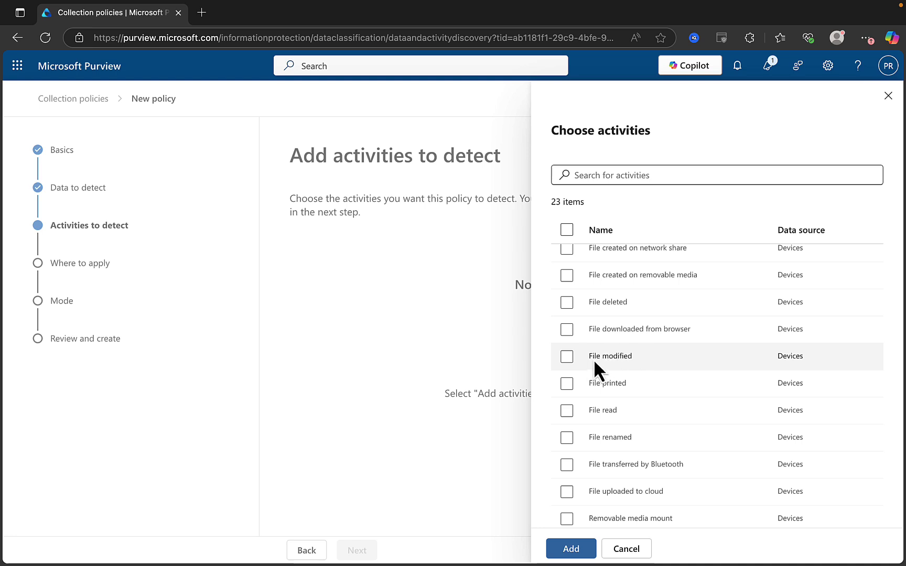
click(567, 357)
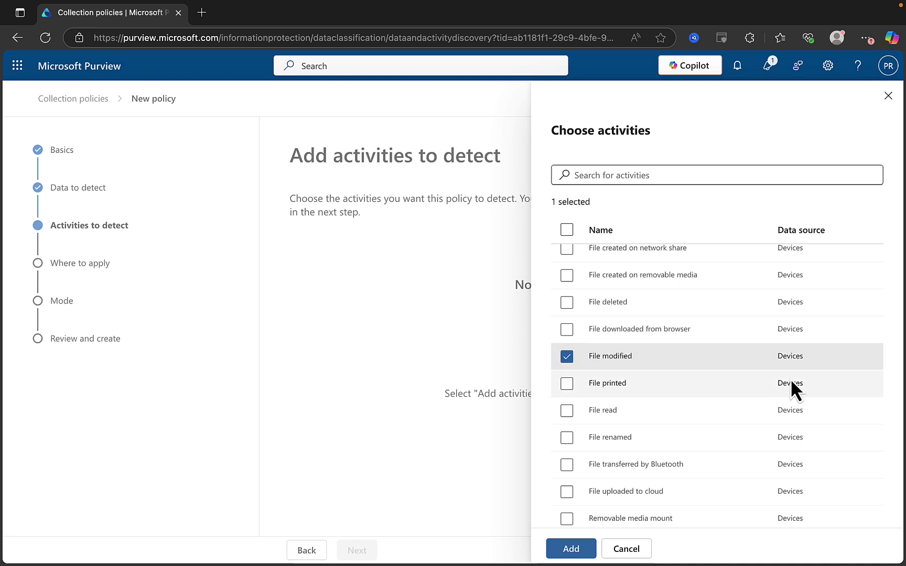
Also select "Text sent to or shared with cloud or AI app" and add the chosen activities to the policy.
scroll(790, 378, up, 2)
scroll(794, 380, up, 5)
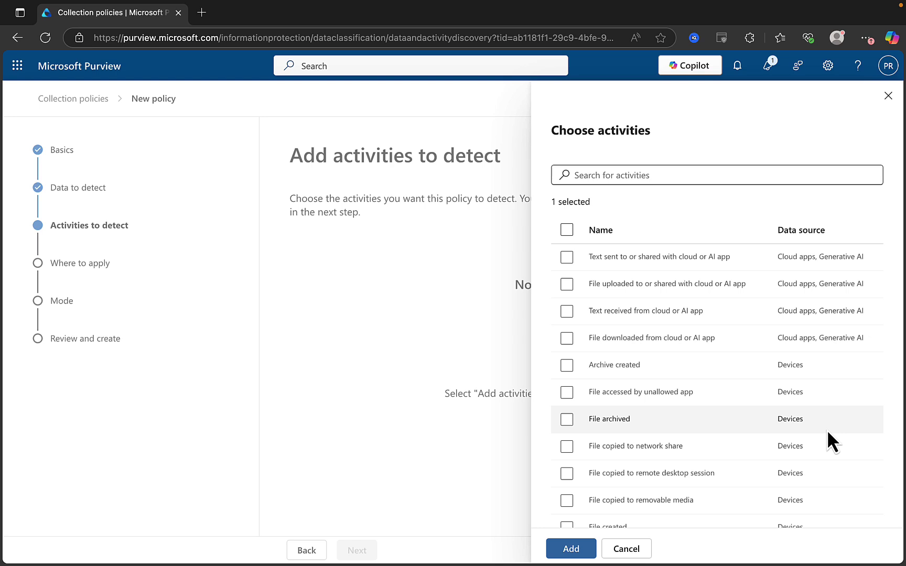
click(566, 258)
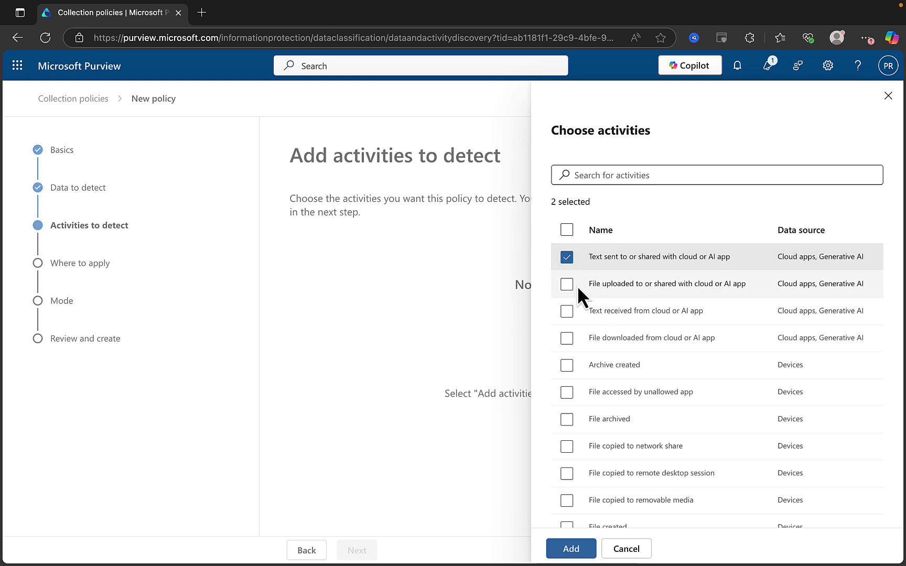
click(576, 548)
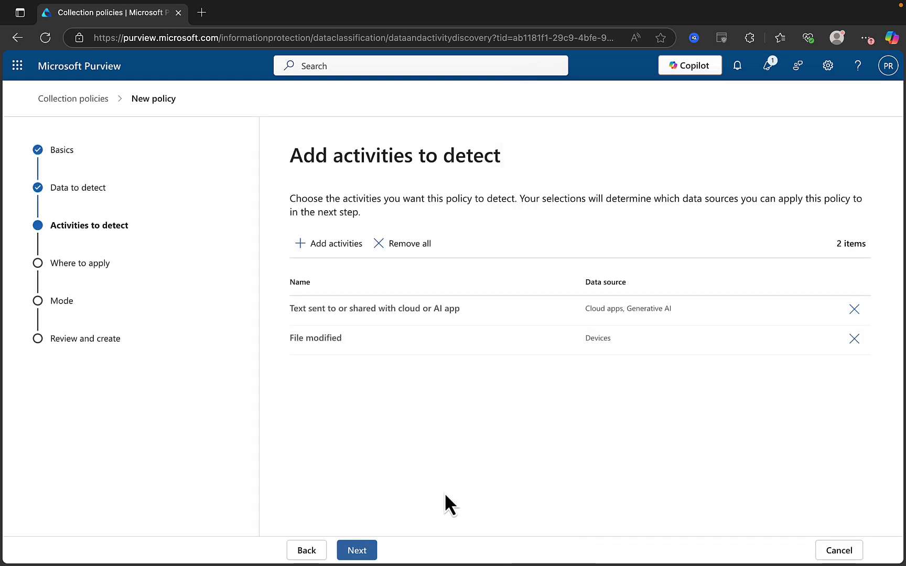
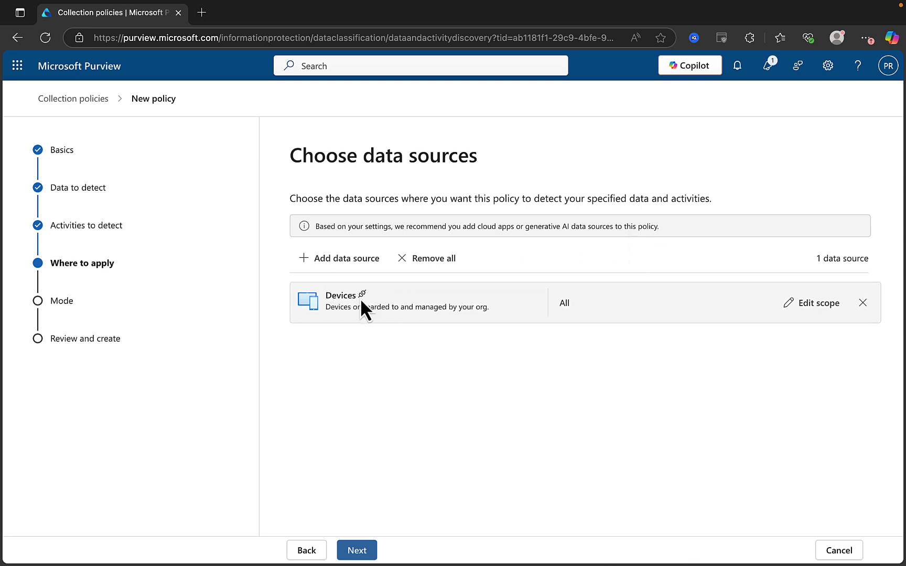
Open the data source selection for the policy and select ChatGPT among the unmanaged cloud apps.
click(351, 259)
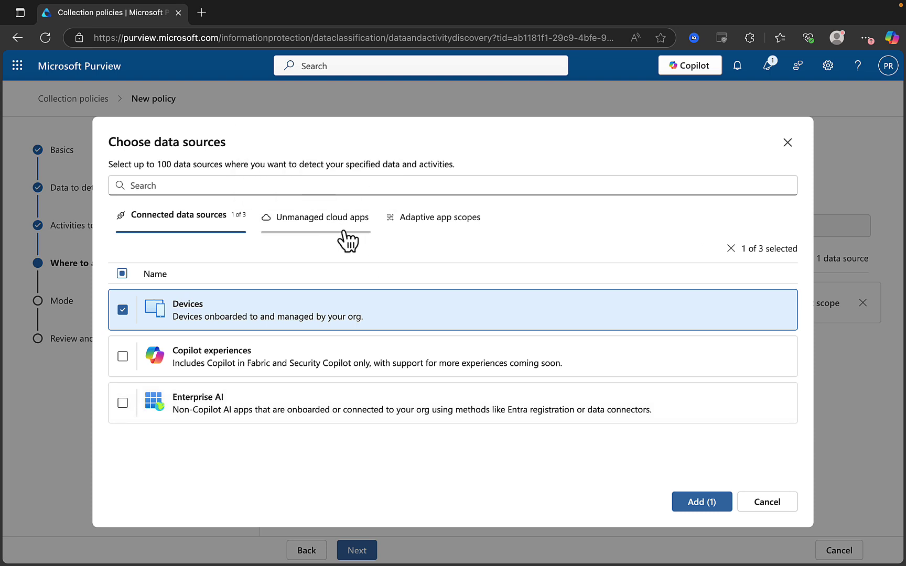
click(317, 220)
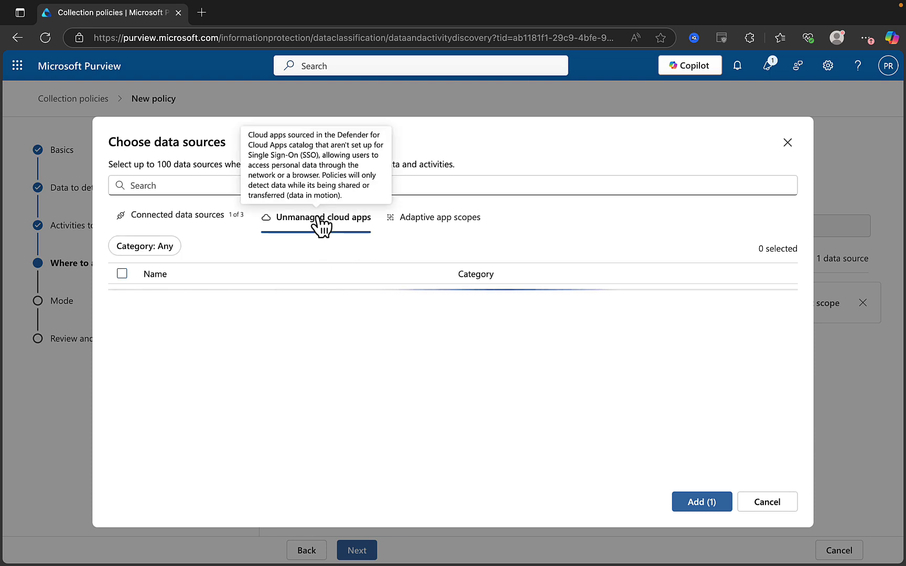
scroll(362, 408, down, 2)
scroll(362, 408, down, 9)
scroll(360, 404, down, 2)
scroll(361, 411, up, 3)
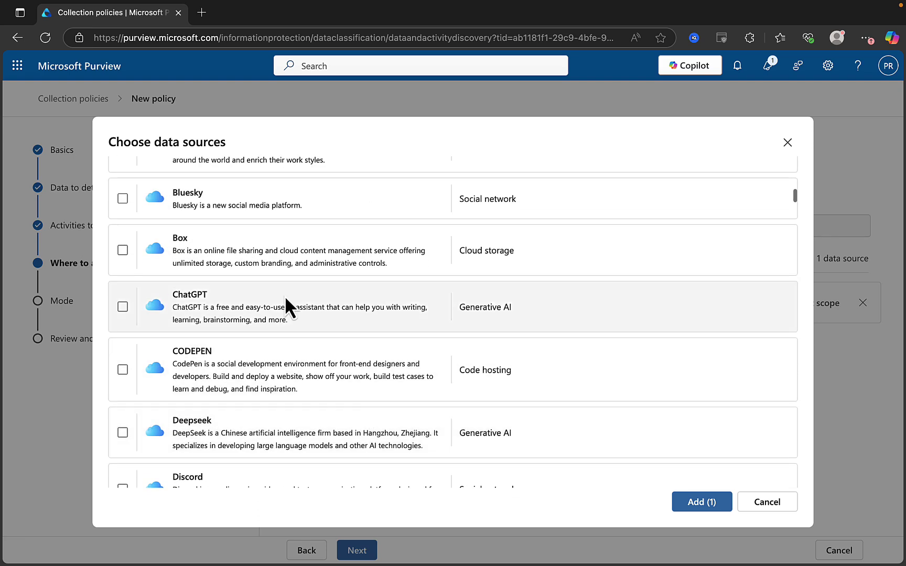
click(123, 307)
Select the adaptive app scope "All unmanaged AI apps" and add all chosen data sources to the policy.
scroll(272, 335, down, 3)
scroll(272, 335, down, 4)
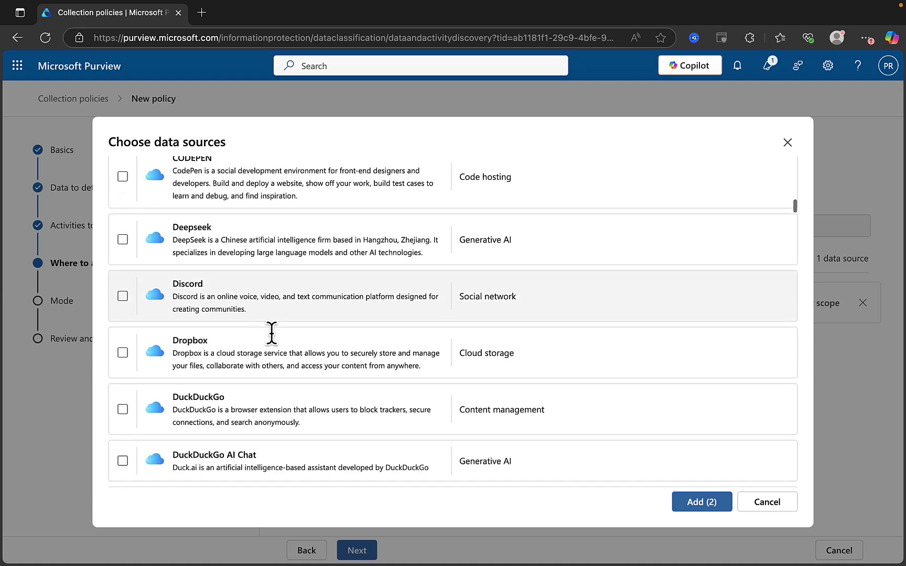
scroll(272, 342, down, 3)
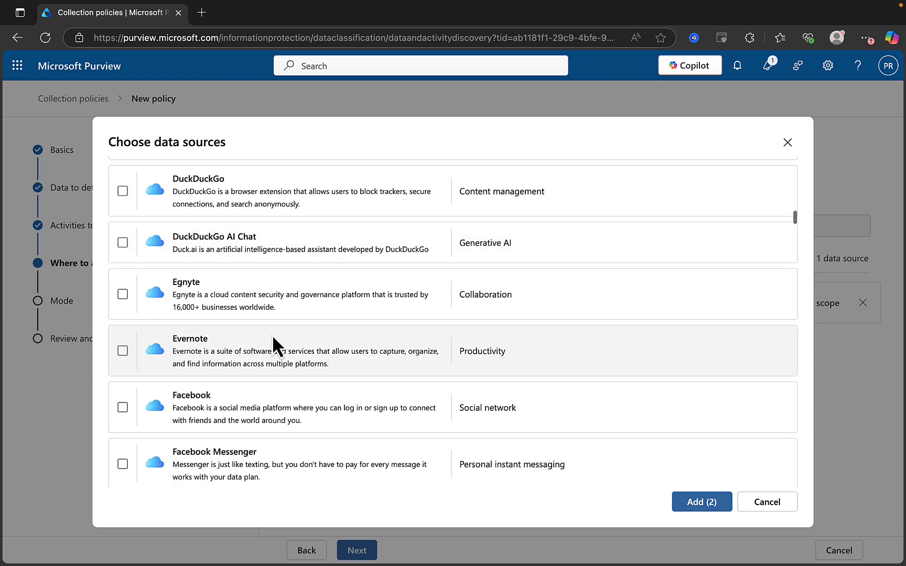
scroll(271, 335, down, 6)
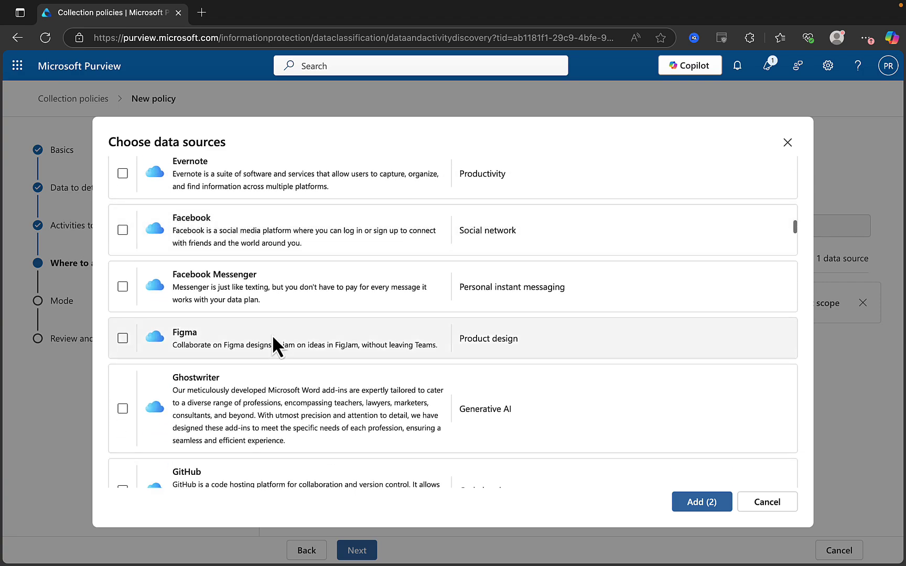
scroll(272, 335, down, 2)
scroll(271, 335, up, 20)
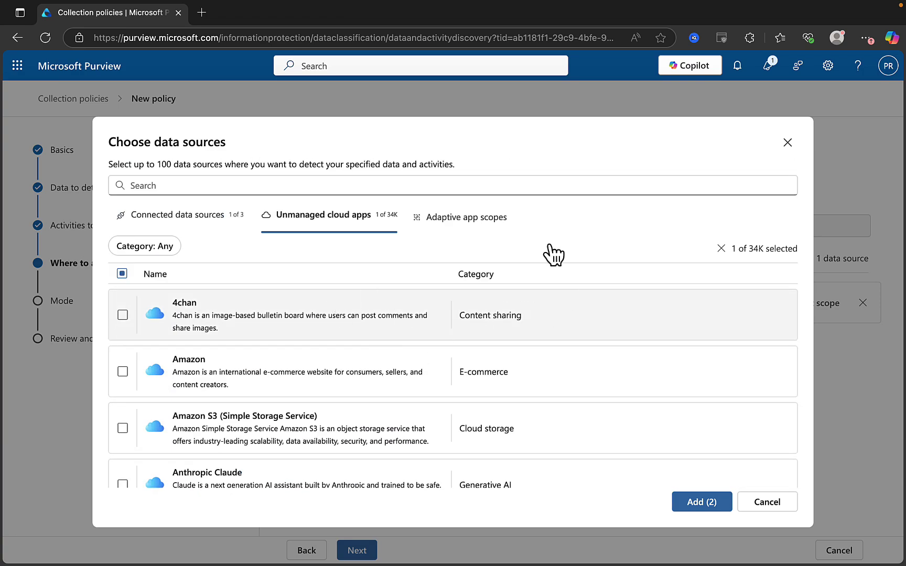
click(476, 222)
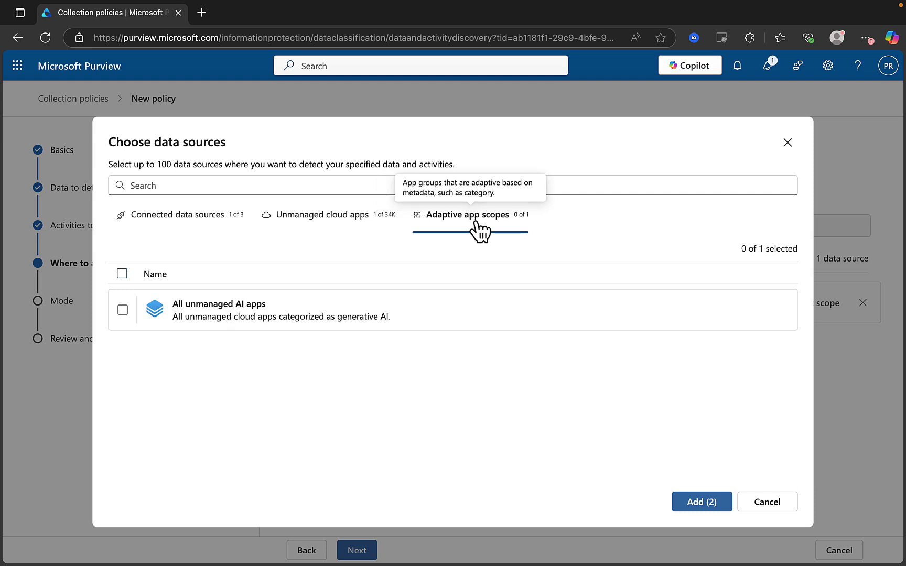
click(213, 313)
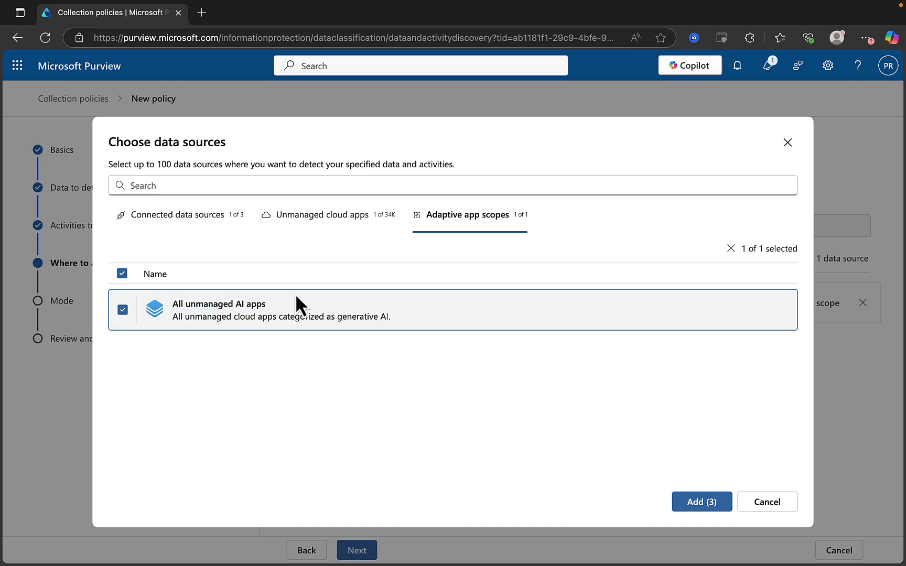
click(702, 502)
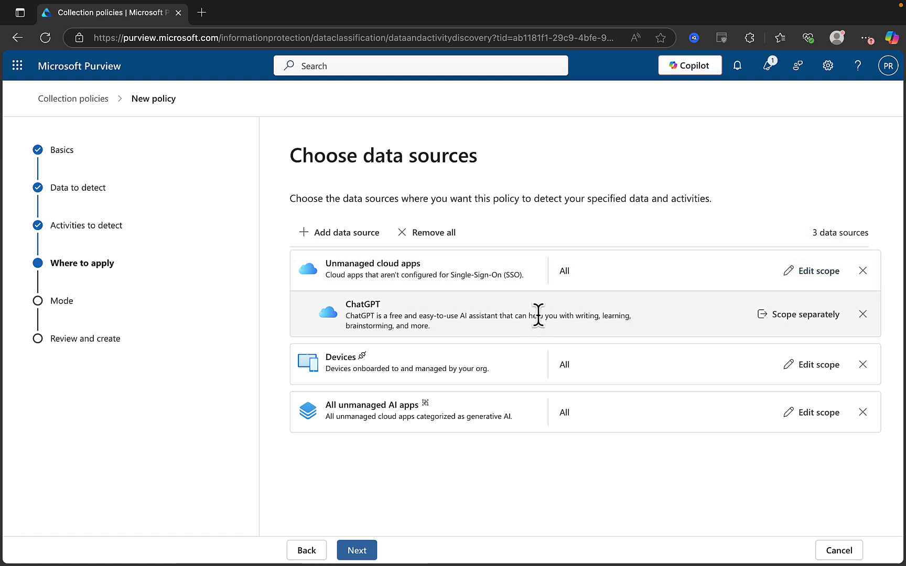
Scope ChatGPT separately from the unmanaged cloud apps group and return it to the shared scope.
click(805, 315)
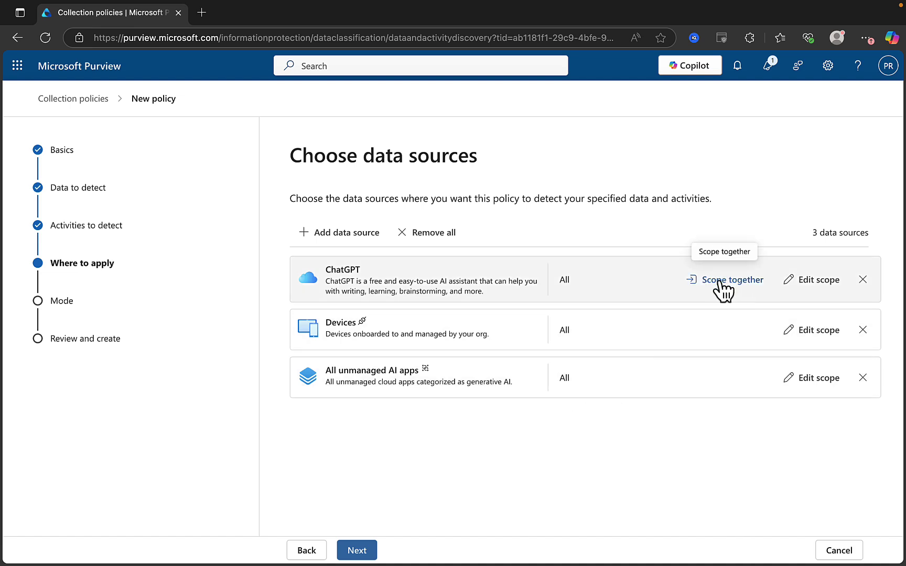
click(722, 283)
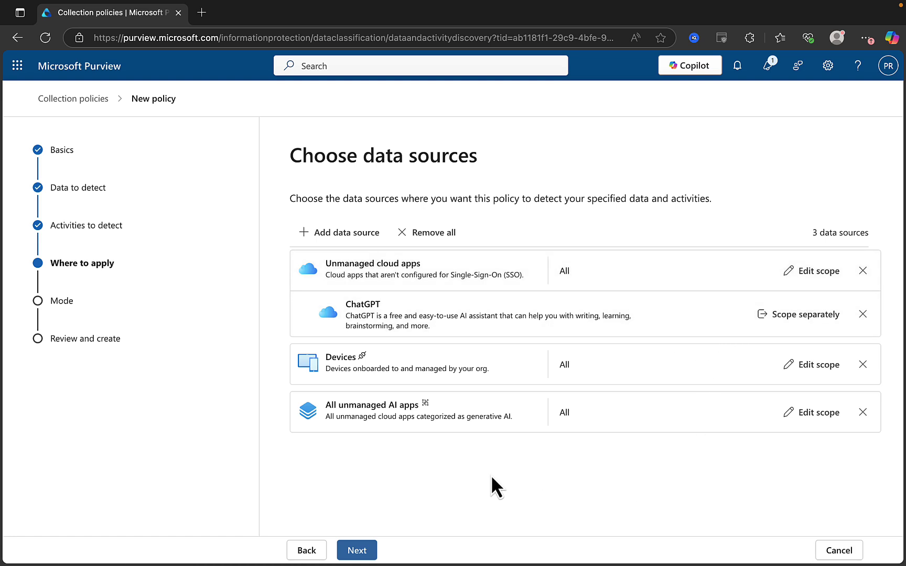
Choose to capture content from AI interactions and turn off Network (Preview) detection for unmanaged cloud apps.
click(360, 556)
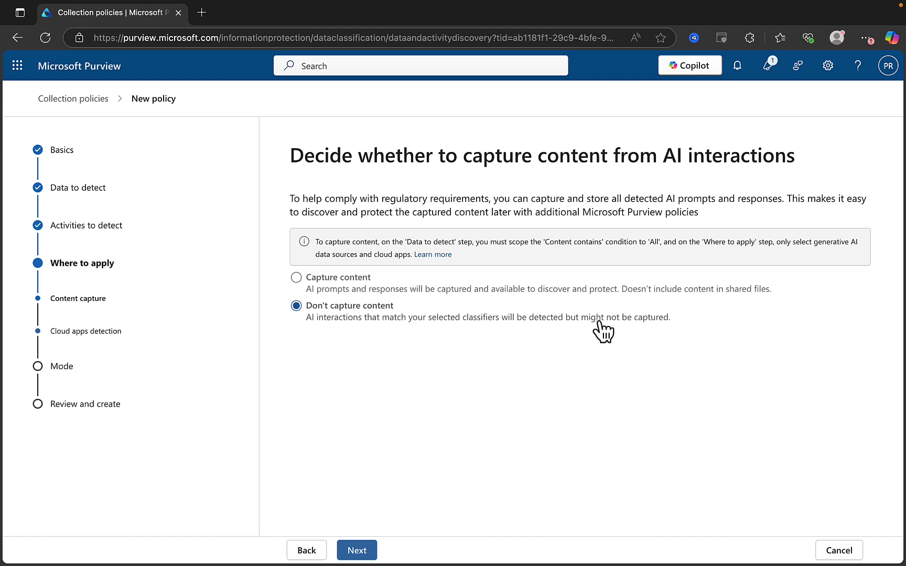
click(297, 277)
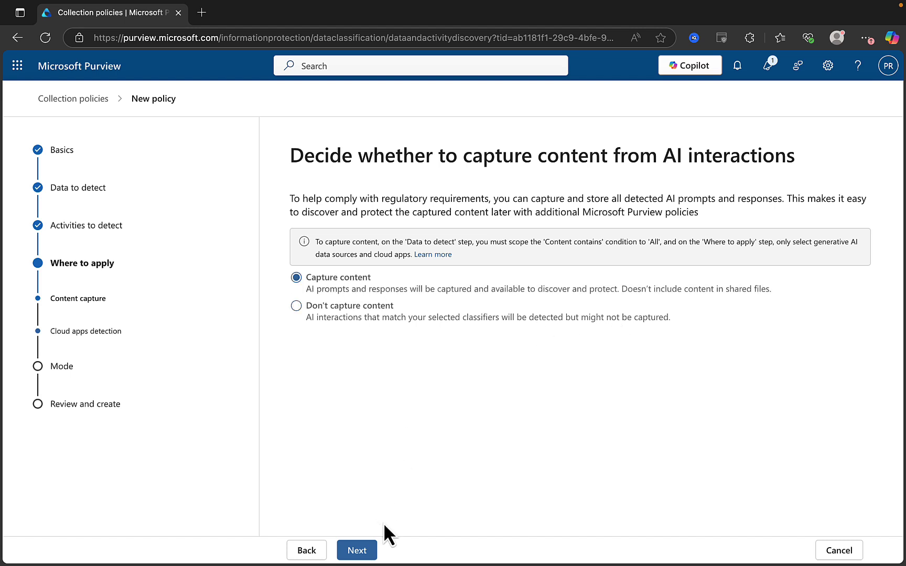
click(365, 550)
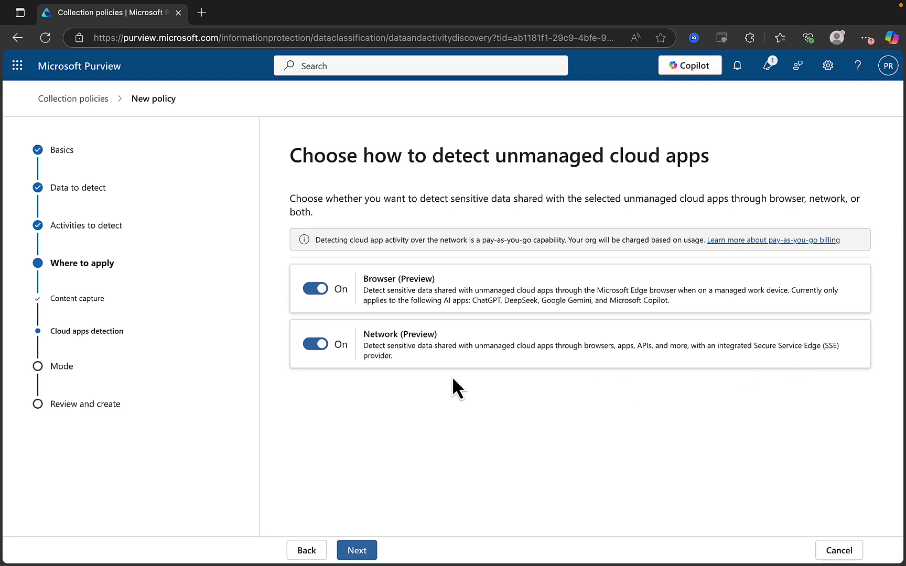
click(315, 344)
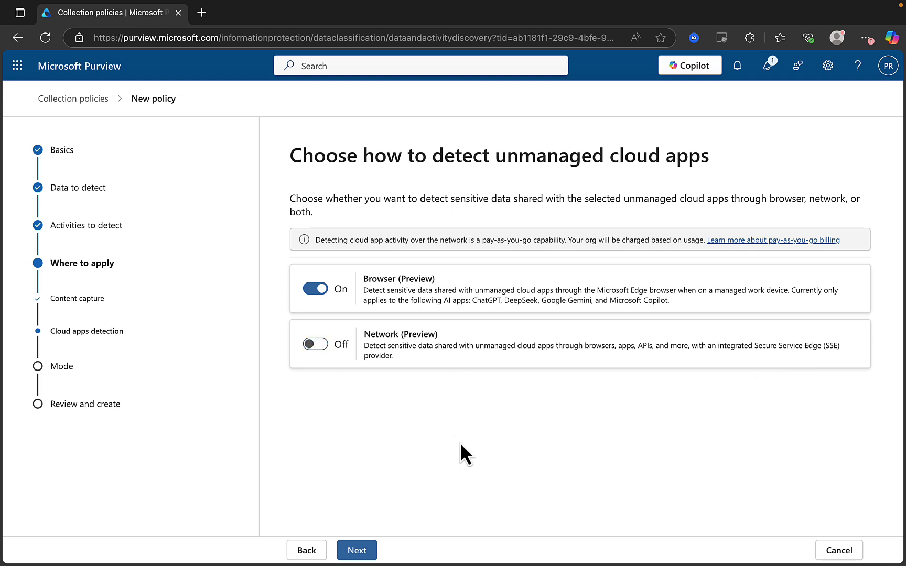
Leave the policy mode on Turn on, review the policy summary and create the collection policy.
click(356, 550)
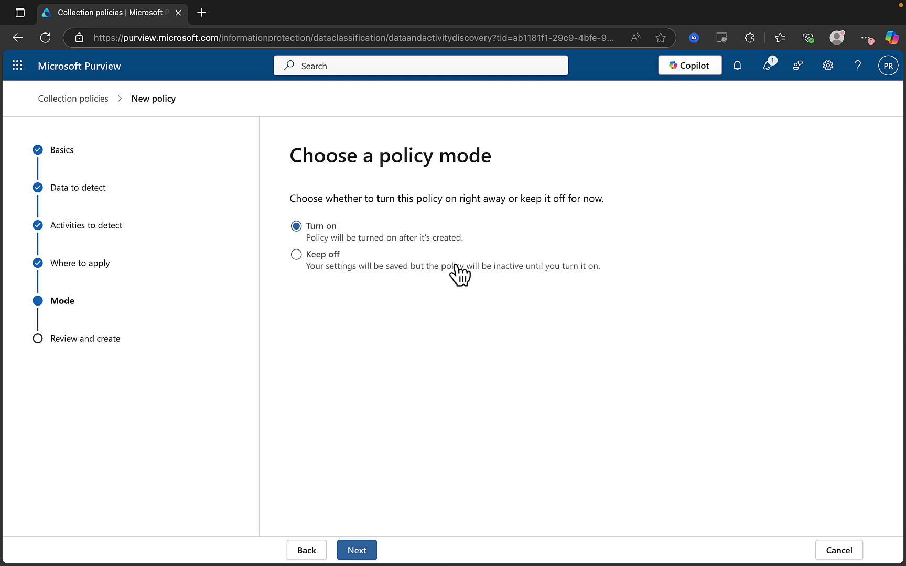
click(361, 551)
scroll(416, 467, down, 2)
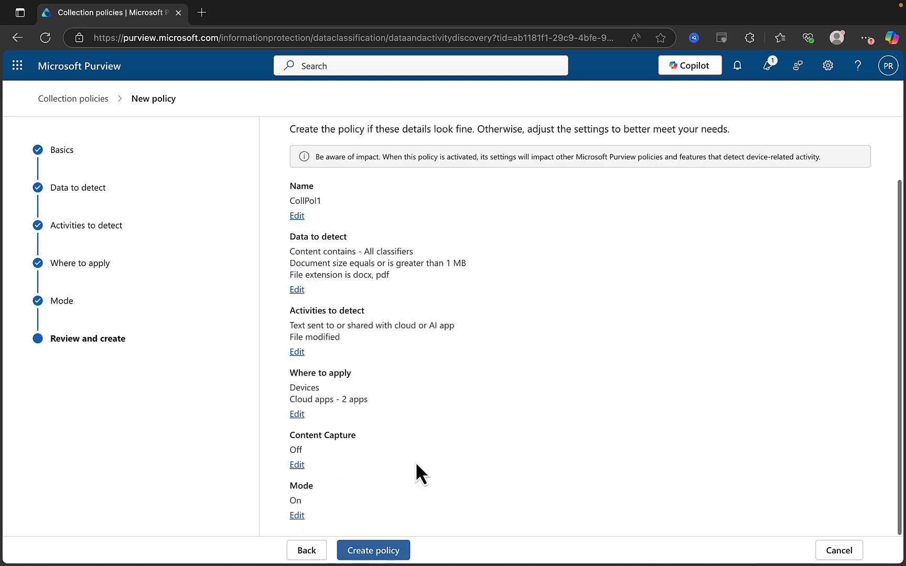
click(391, 551)
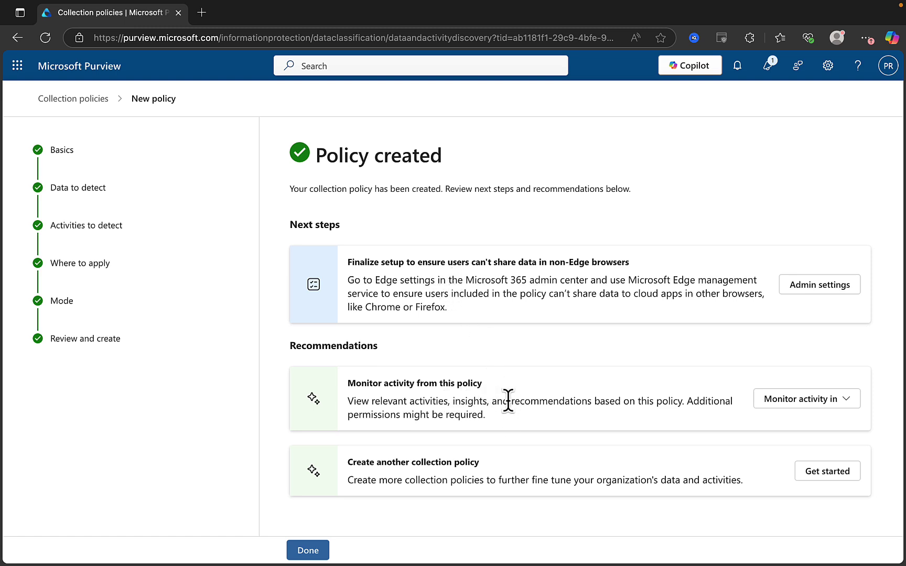
Open Activity explorer from the new policy's monitoring options and examine the daily activity chart.
click(847, 402)
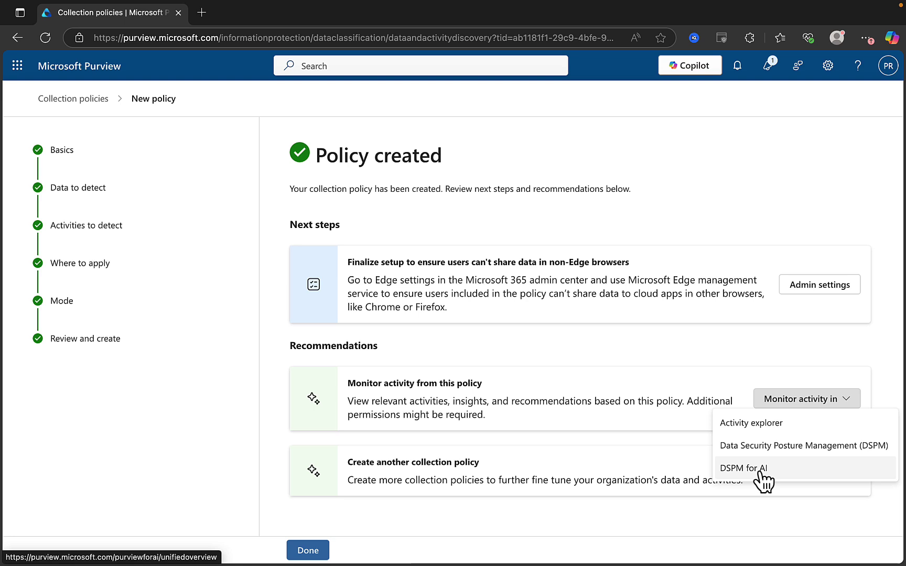
click(760, 425)
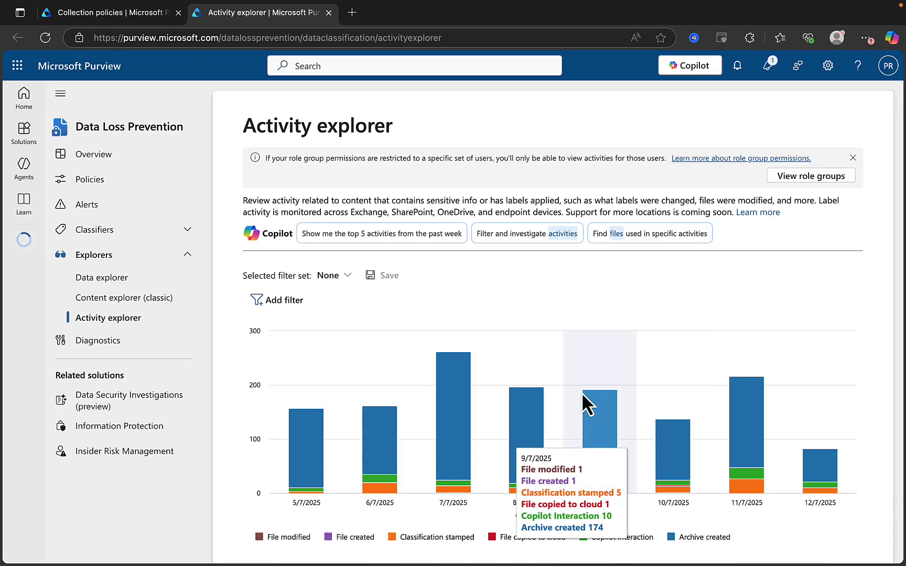
scroll(612, 383, down, 3)
scroll(612, 379, down, 3)
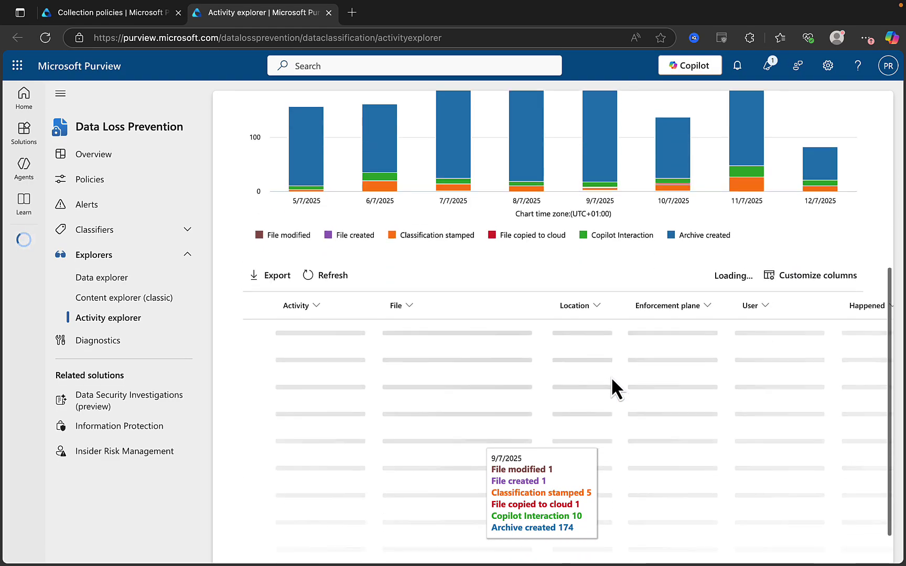
scroll(611, 379, up, 4)
scroll(610, 376, down, 2)
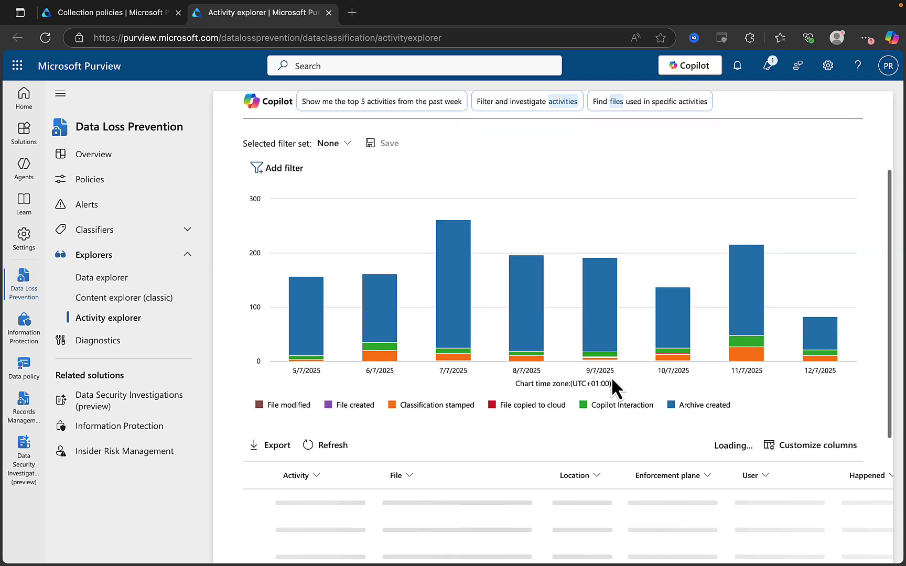
Examine the activity list below the chart across its columns, from Activity to Policy and Rule.
mouse_move(750, 269)
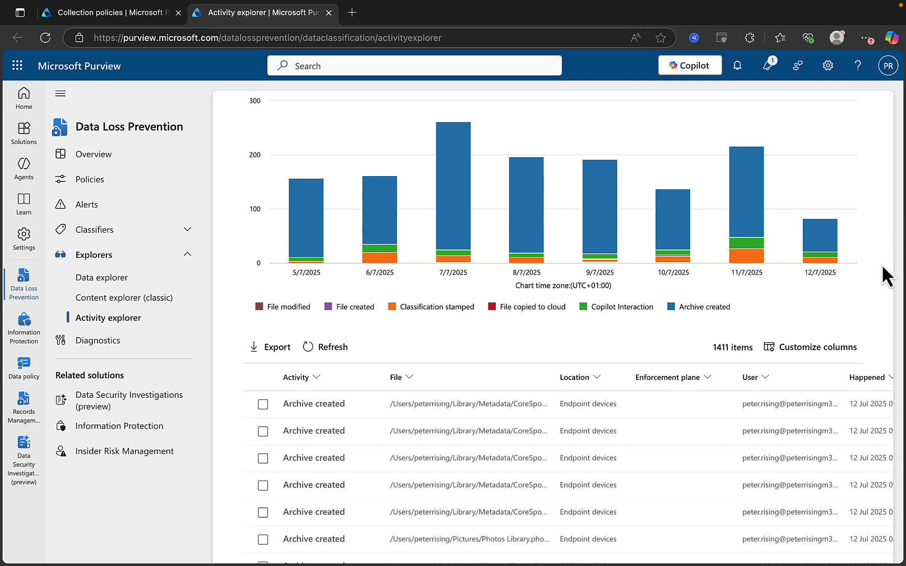
scroll(754, 438, right, 4)
scroll(755, 438, right, 3)
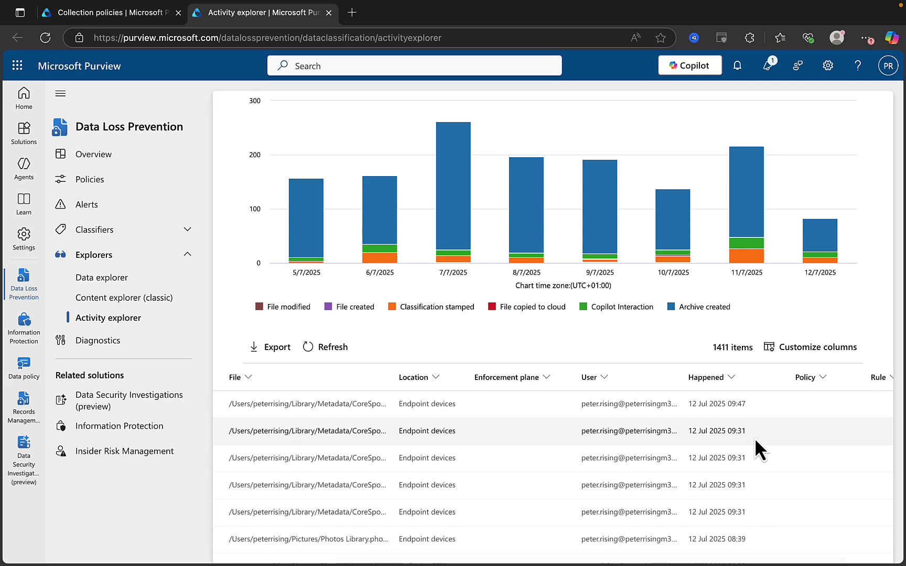
scroll(754, 438, right, 2)
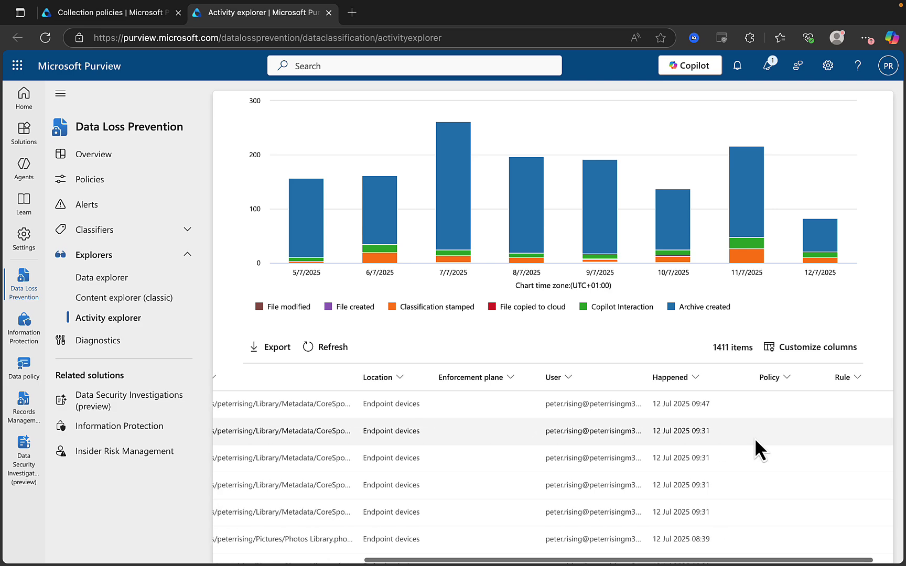
mouse_move(750, 10)
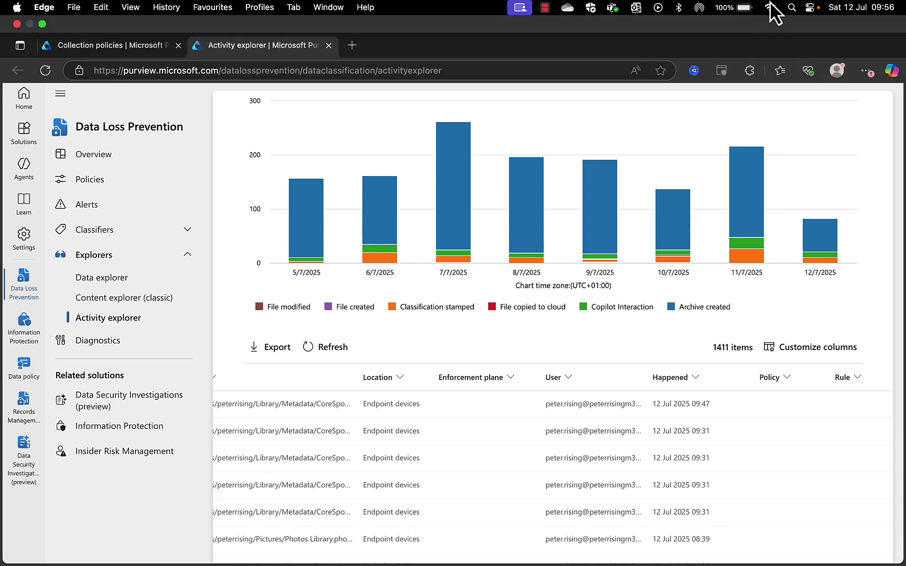
scroll(752, 490, left, 4)
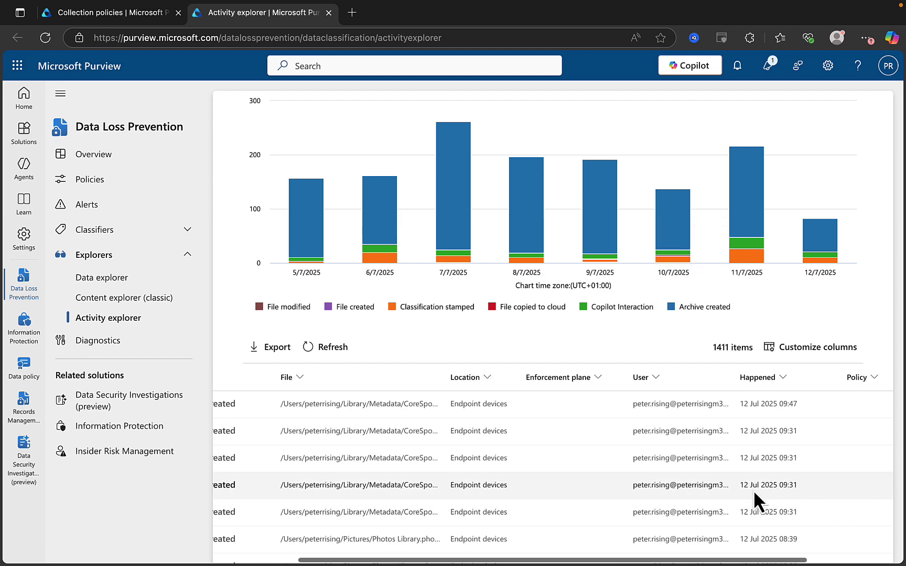
scroll(773, 411, left, 5)
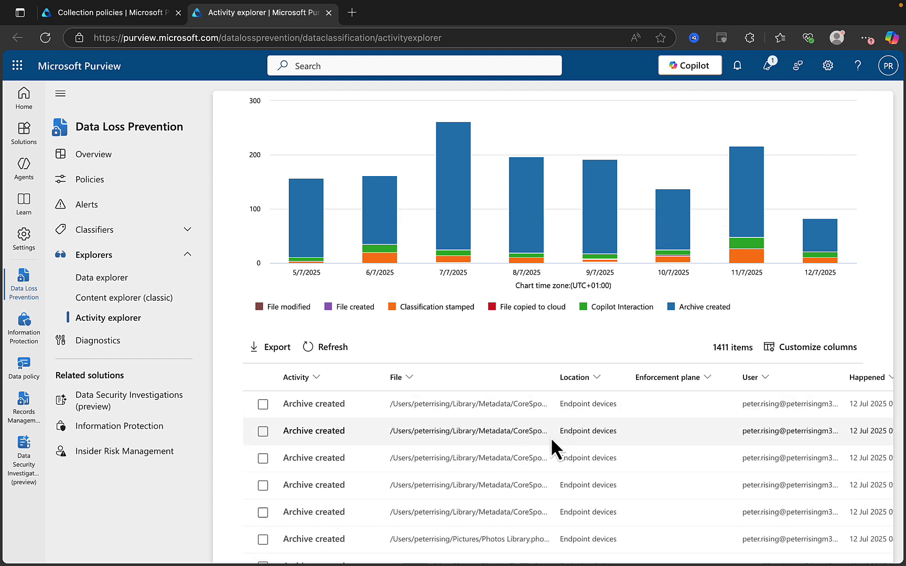
scroll(520, 426, right, 6)
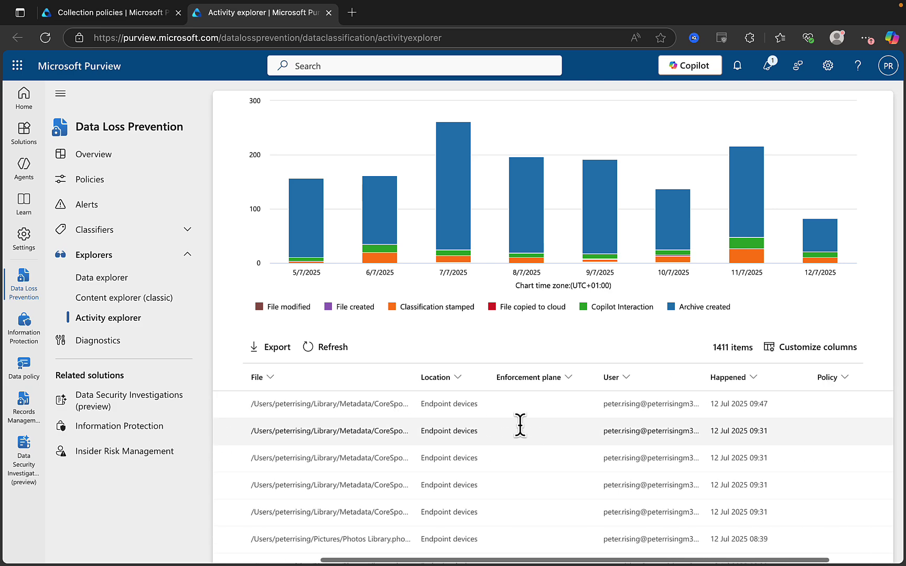
Open DSPM for AI from the created policy's monitoring options, and return to finish the policy wizard.
click(114, 15)
click(853, 405)
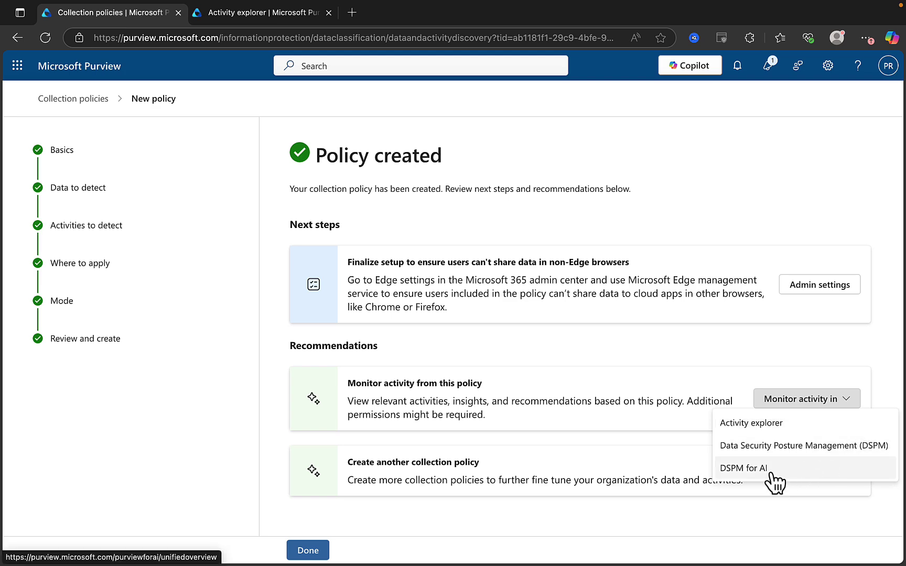
click(743, 468)
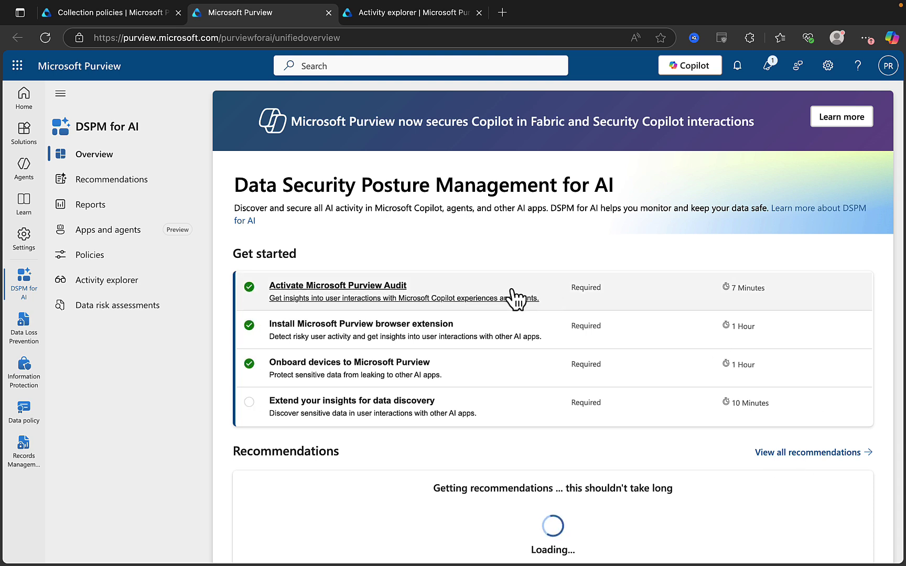
click(121, 14)
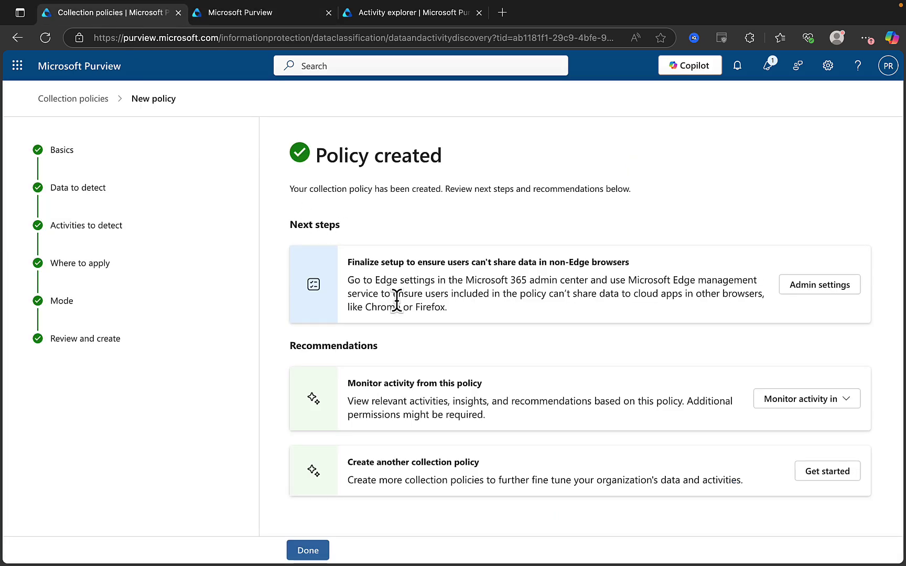
click(309, 551)
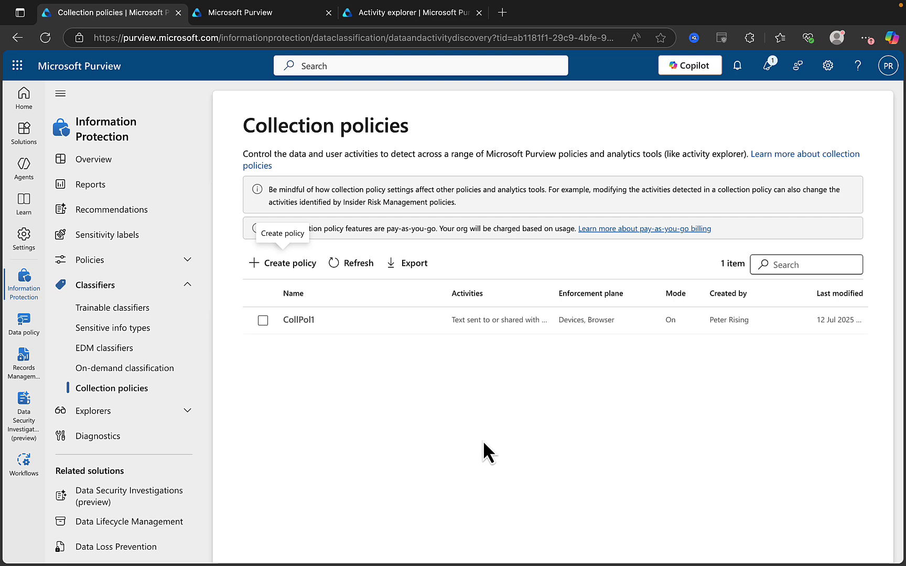
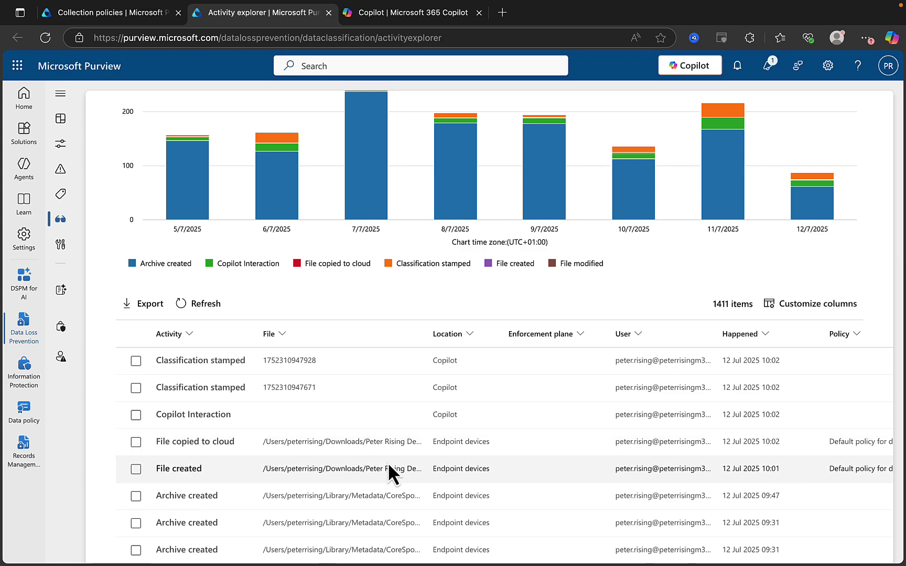
Examine the details of the recent File created, File copied to cloud and Copilot Interaction records in the activity list.
scroll(386, 463, down, 5)
scroll(387, 462, down, 5)
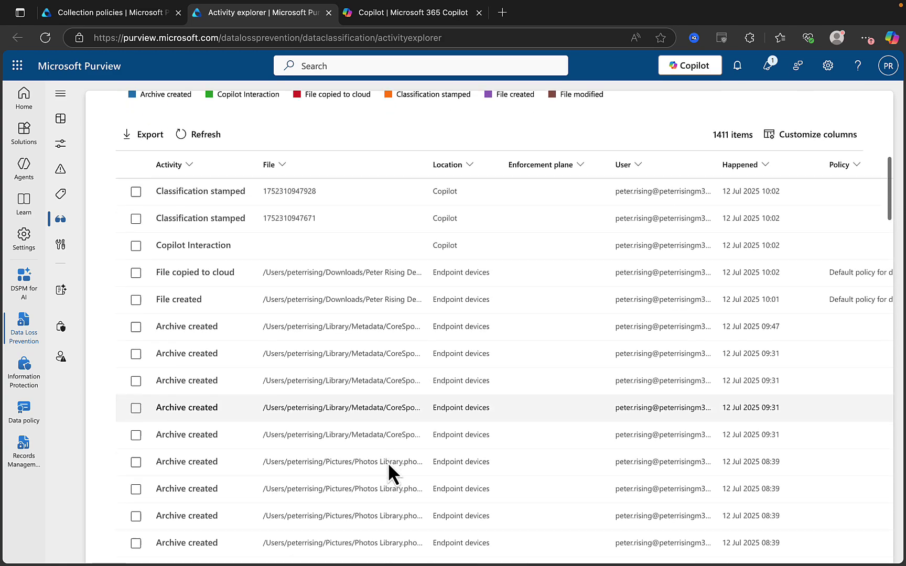
scroll(387, 463, down, 1)
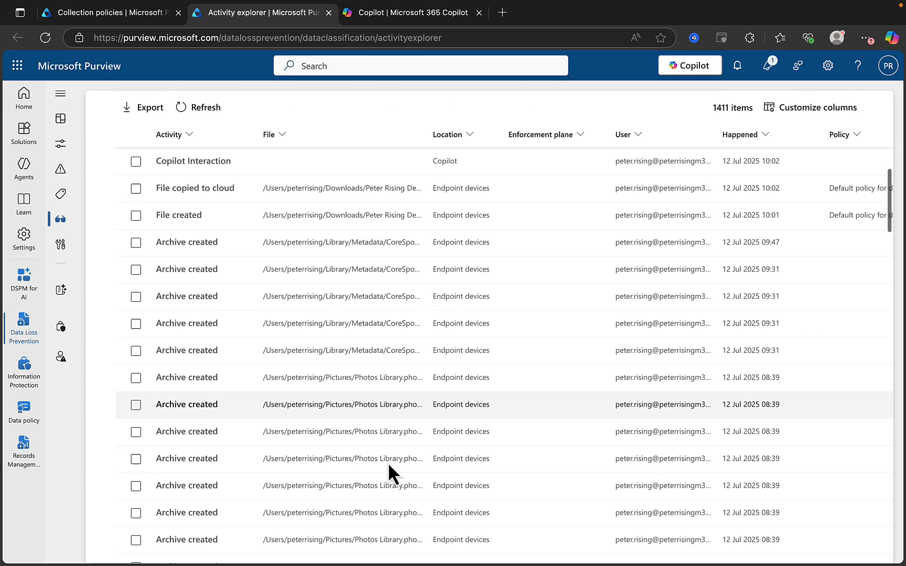
click(285, 216)
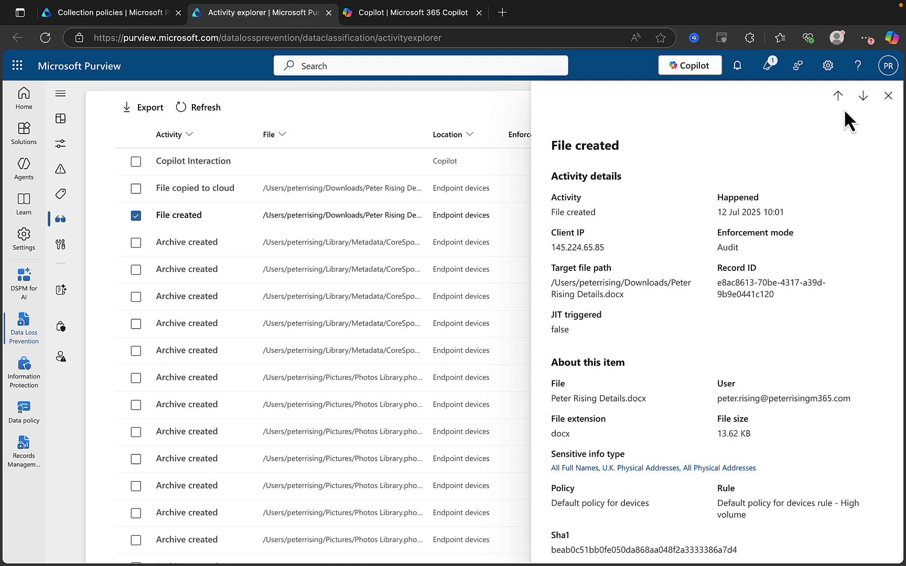
click(838, 96)
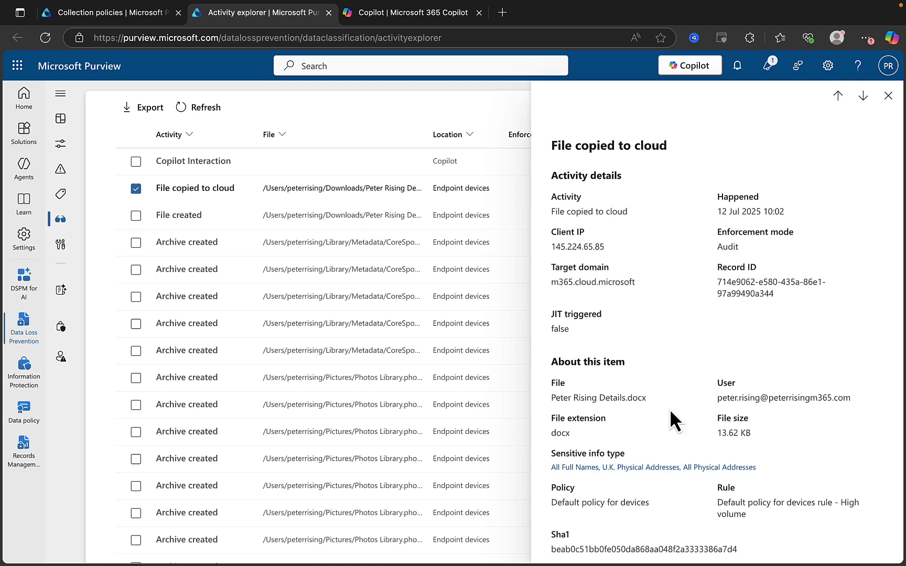
scroll(669, 408, down, 3)
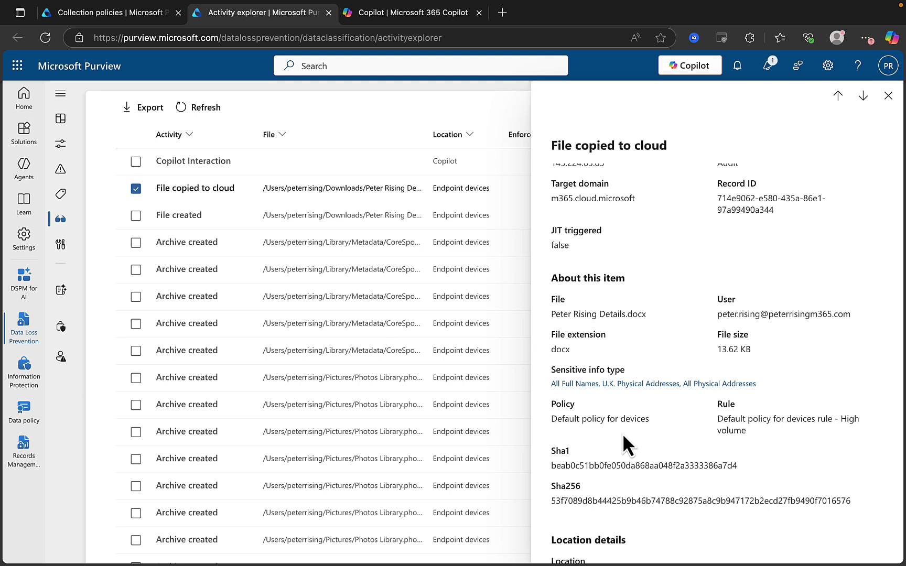
click(837, 96)
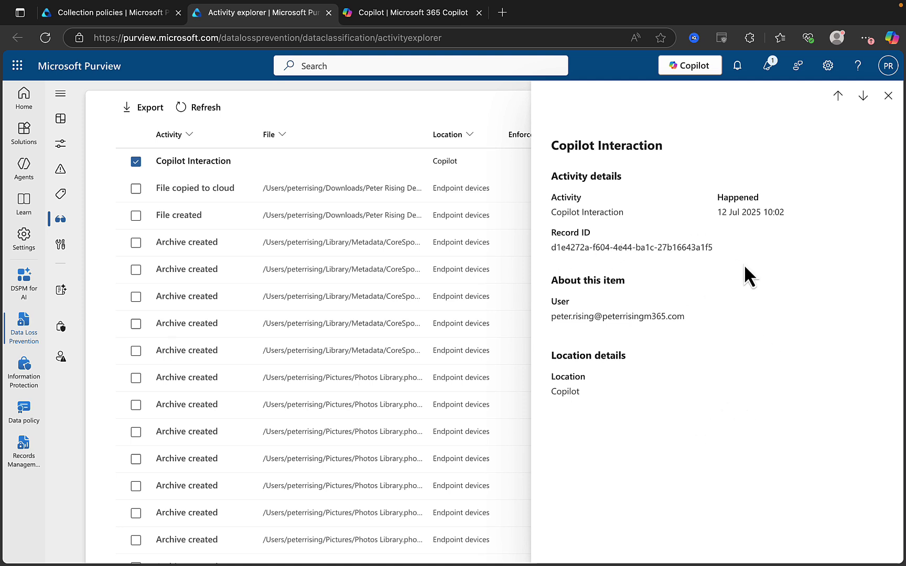
click(891, 105)
scroll(649, 239, up, 2)
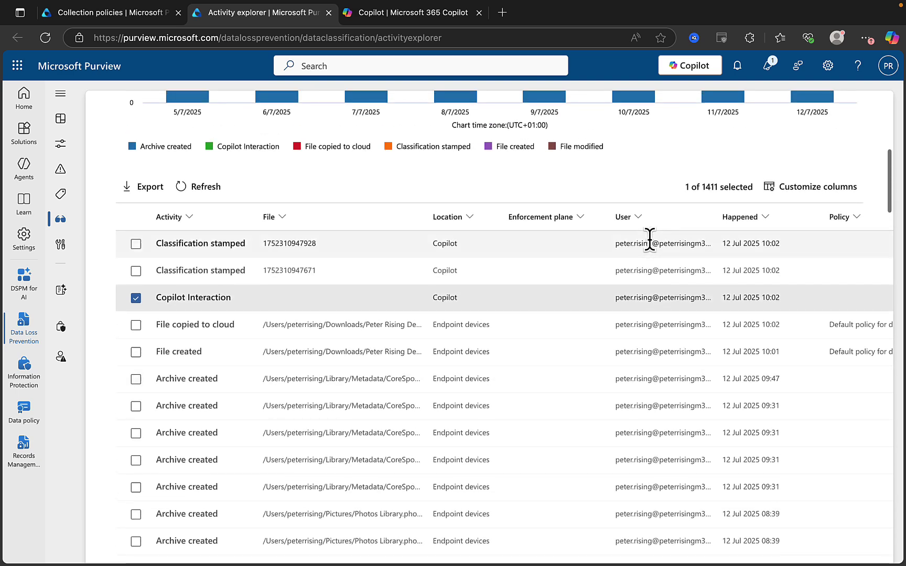
scroll(649, 238, up, 2)
mouse_move(390, 130)
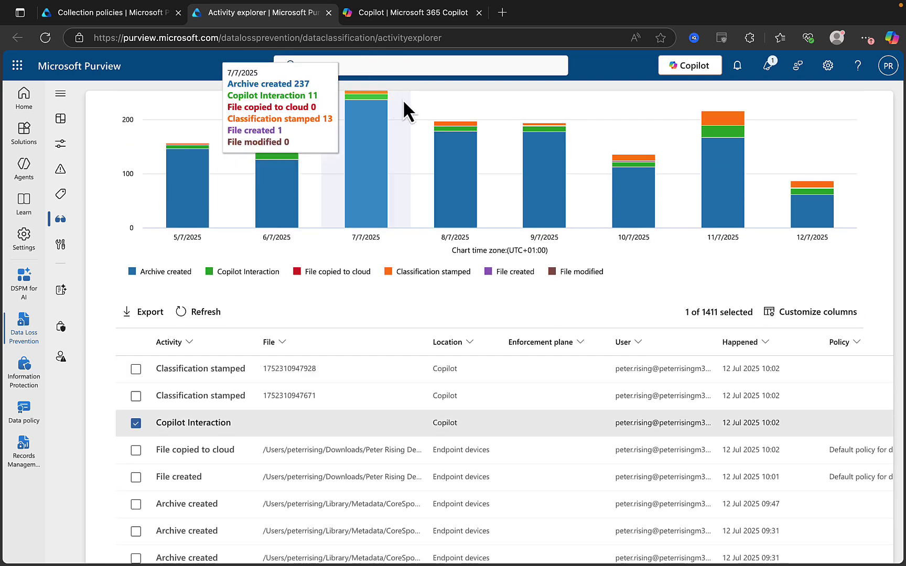
Open CollPol1 for editing to review its data conditions, activities, data sources and AI content capture, and return to Activity explorer.
click(121, 15)
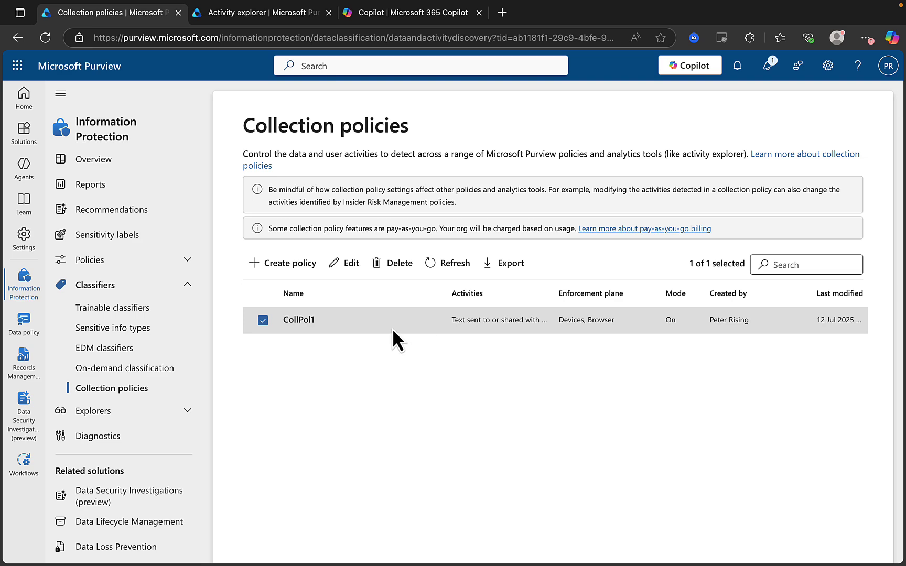
click(348, 264)
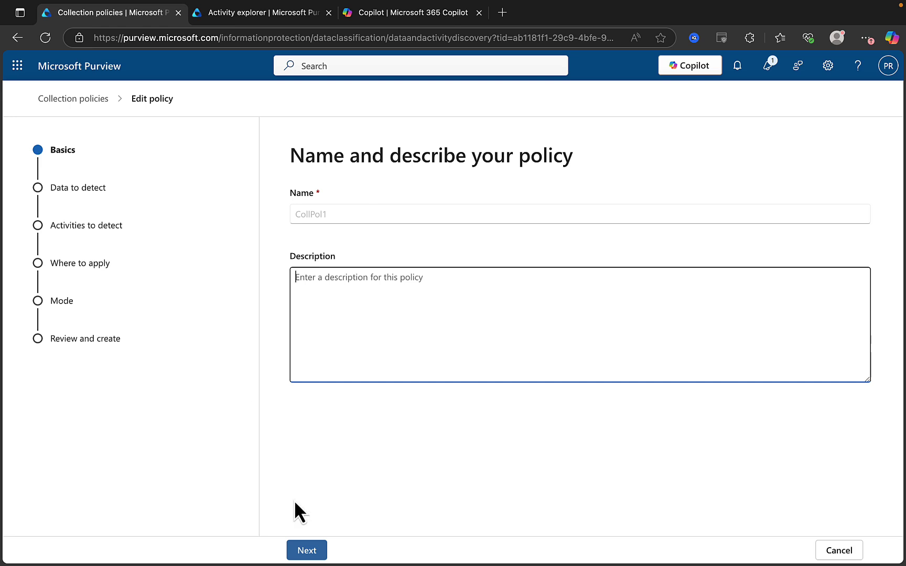
click(309, 552)
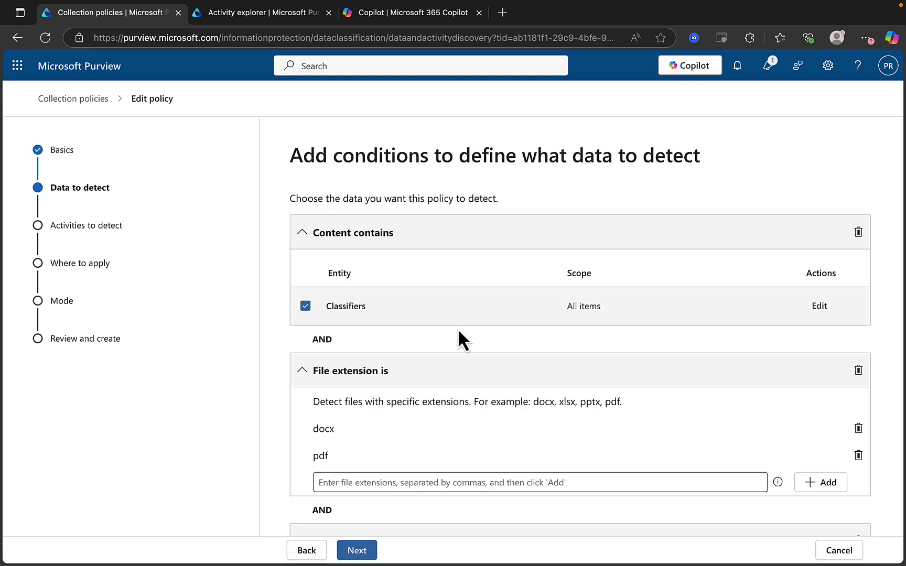
scroll(430, 315, down, 2)
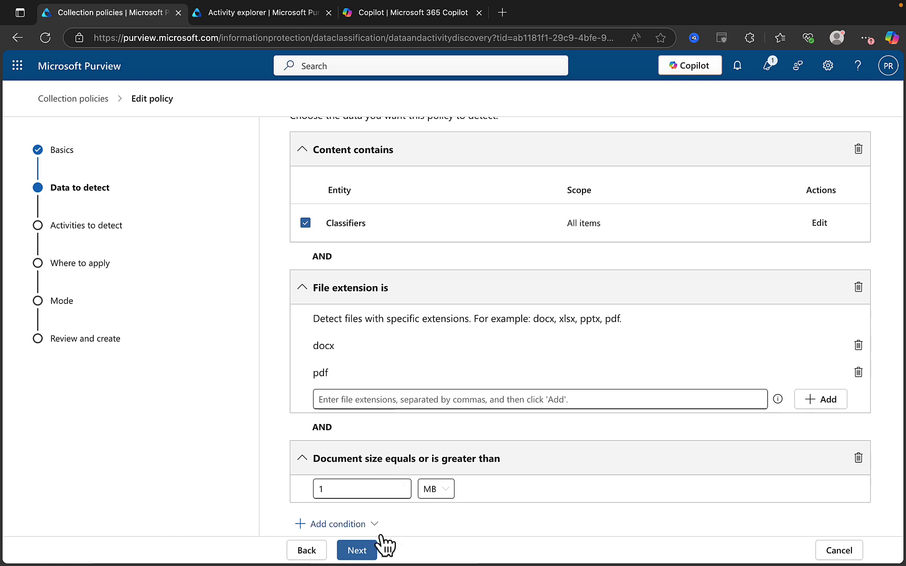
click(358, 550)
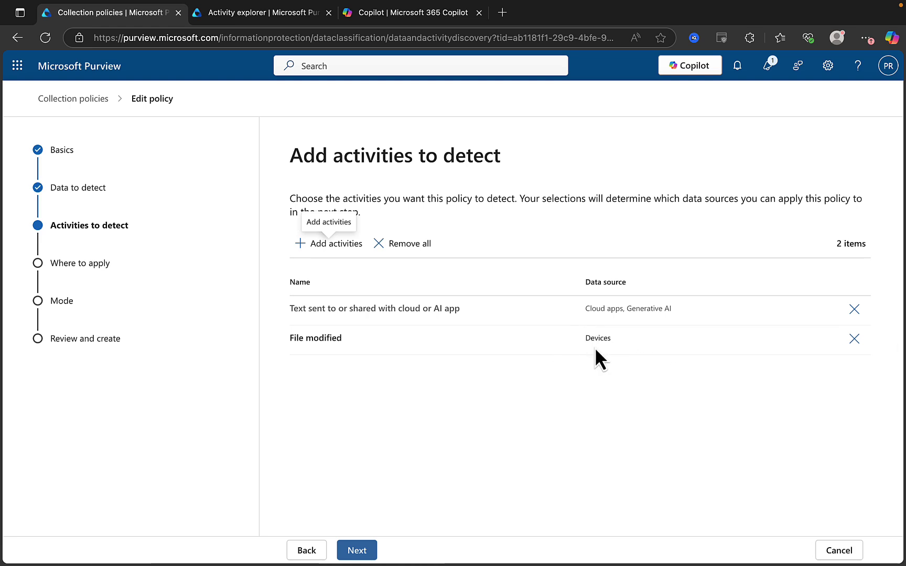
click(363, 549)
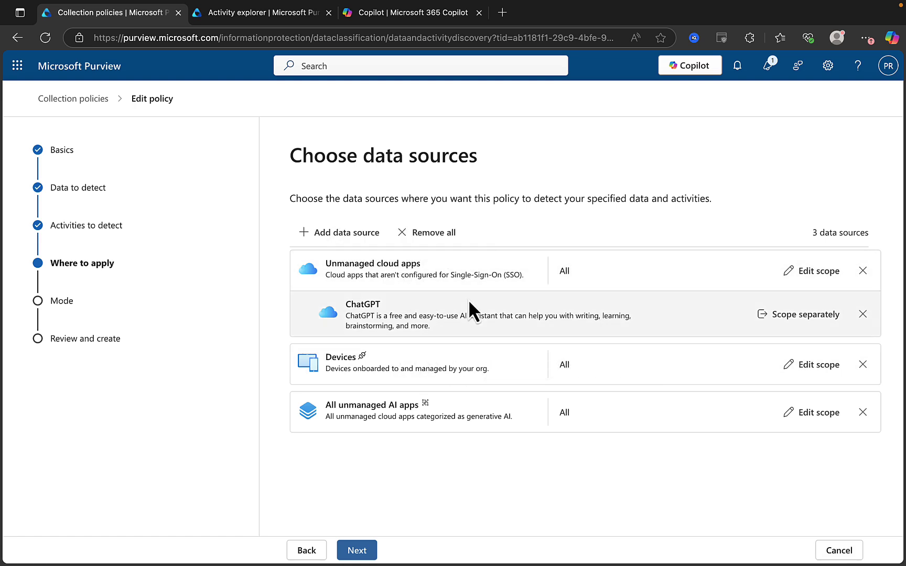
click(362, 552)
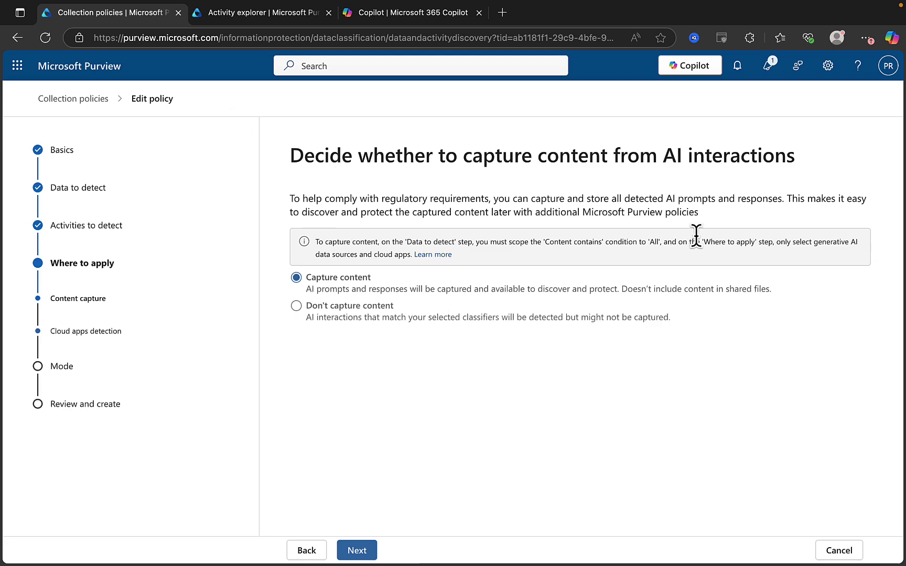
click(262, 12)
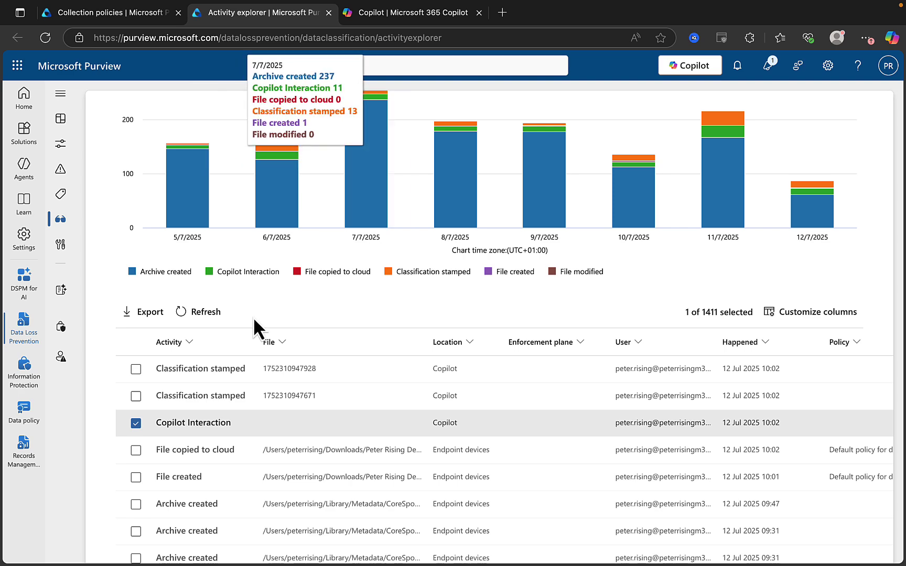
Open the DSPM for AI reports and examine them from total Copilot interactions over time through insider risk severity to potential risky AI usage.
click(24, 290)
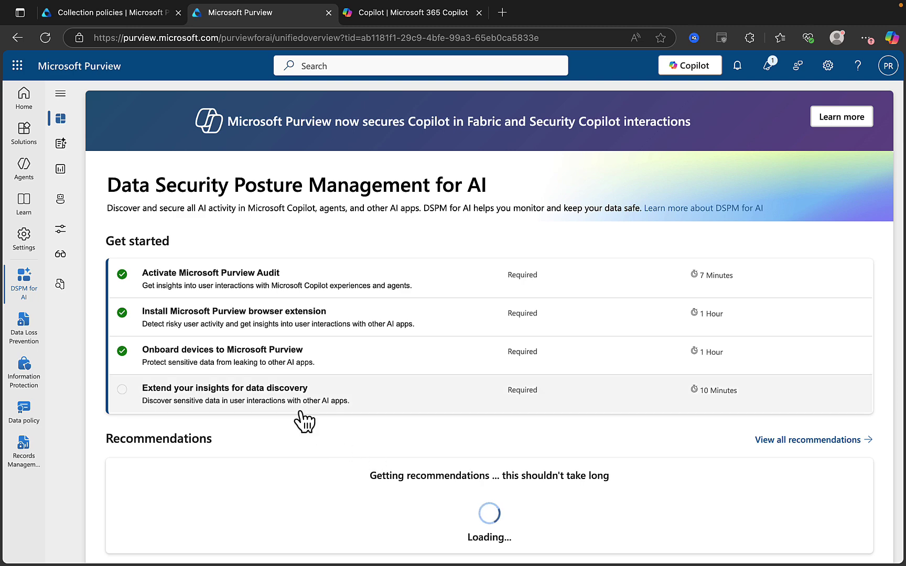
click(61, 95)
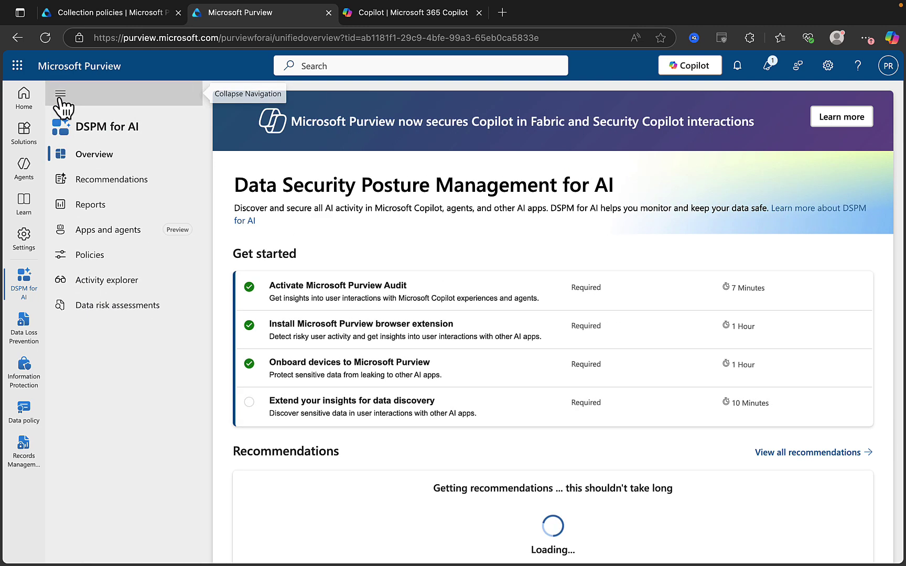
click(128, 210)
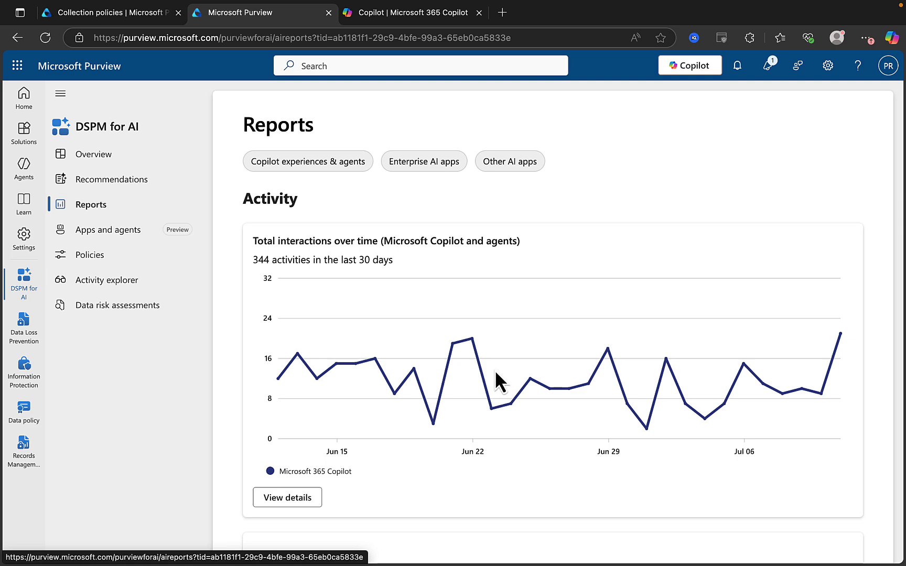
scroll(495, 369, down, 6)
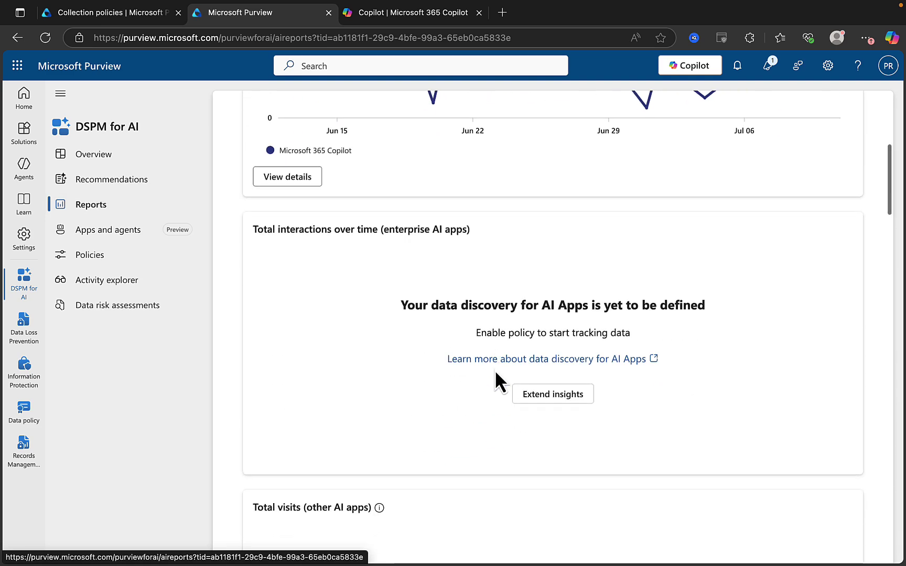
scroll(495, 369, down, 9)
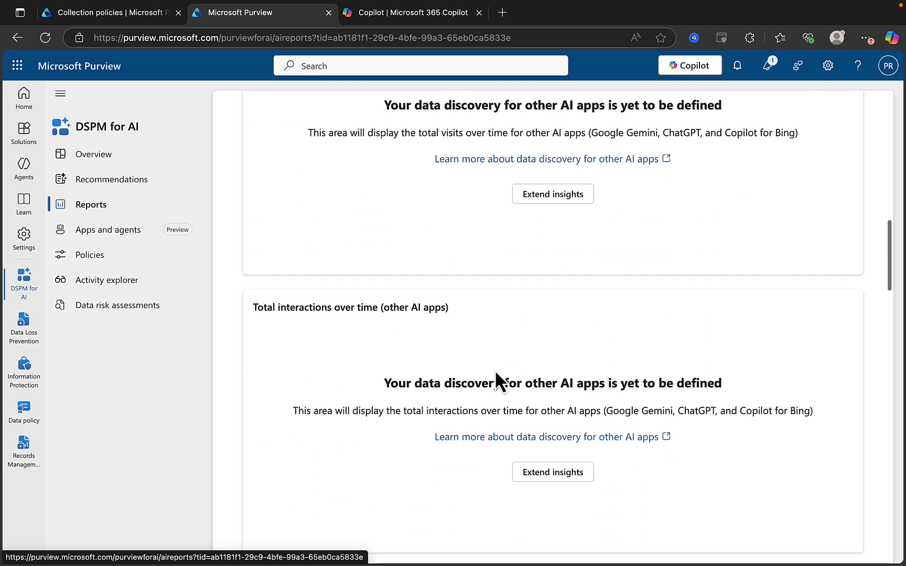
scroll(495, 370, down, 13)
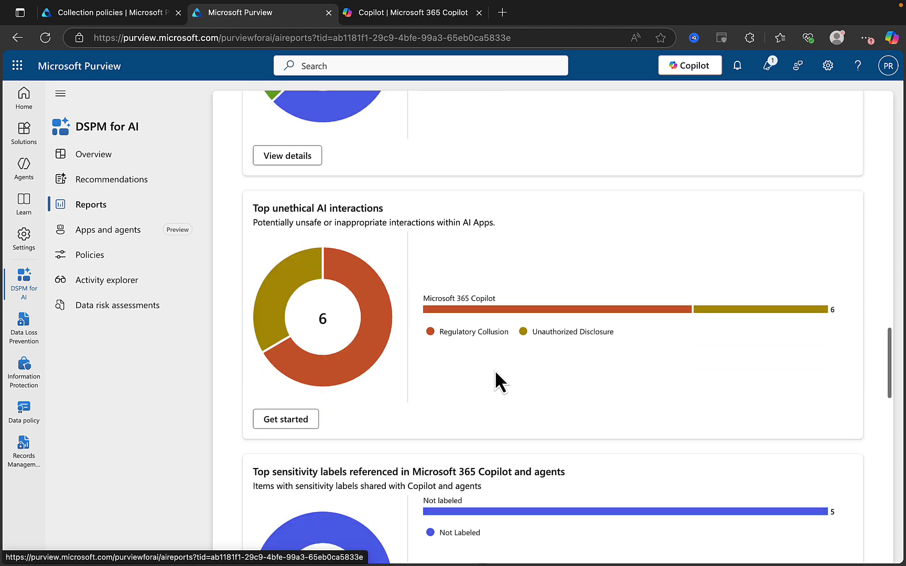
scroll(495, 369, down, 10)
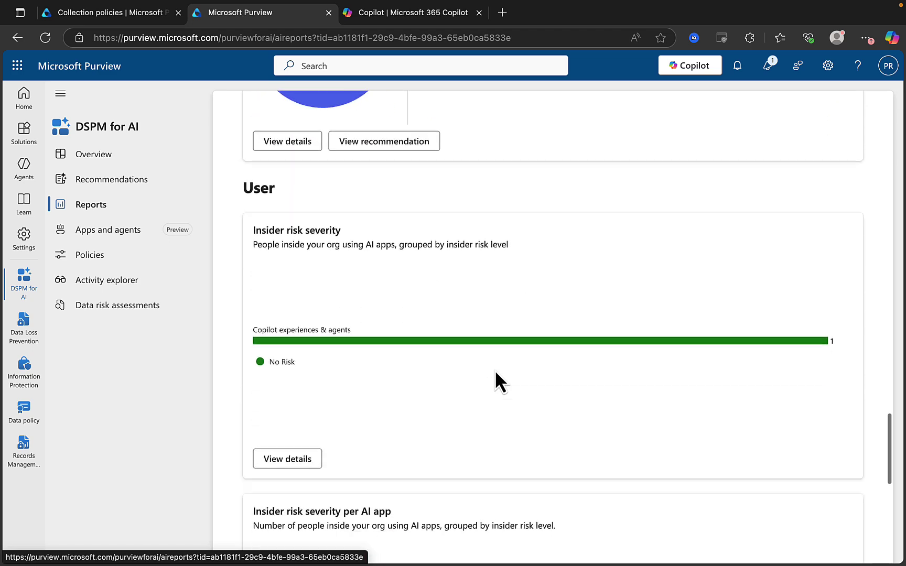
scroll(496, 374, down, 2)
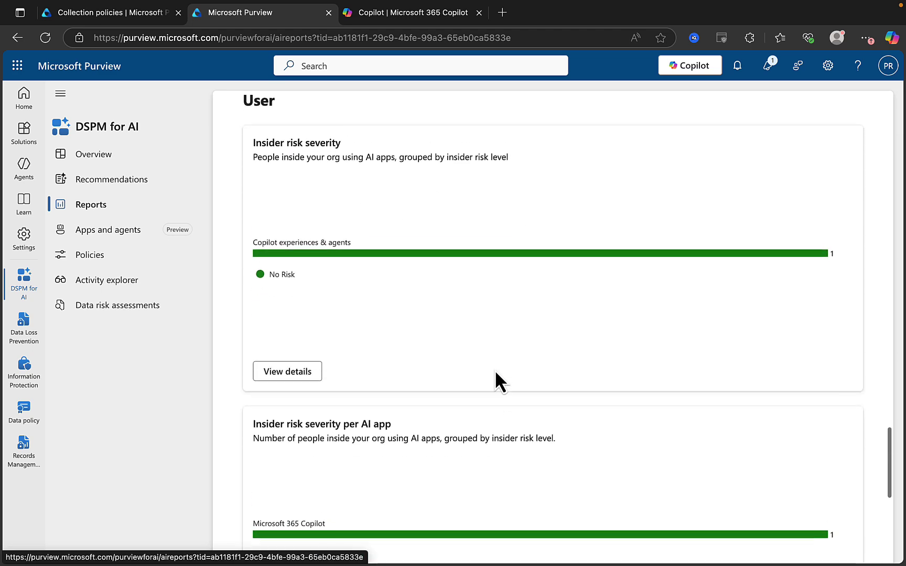
scroll(495, 373, down, 6)
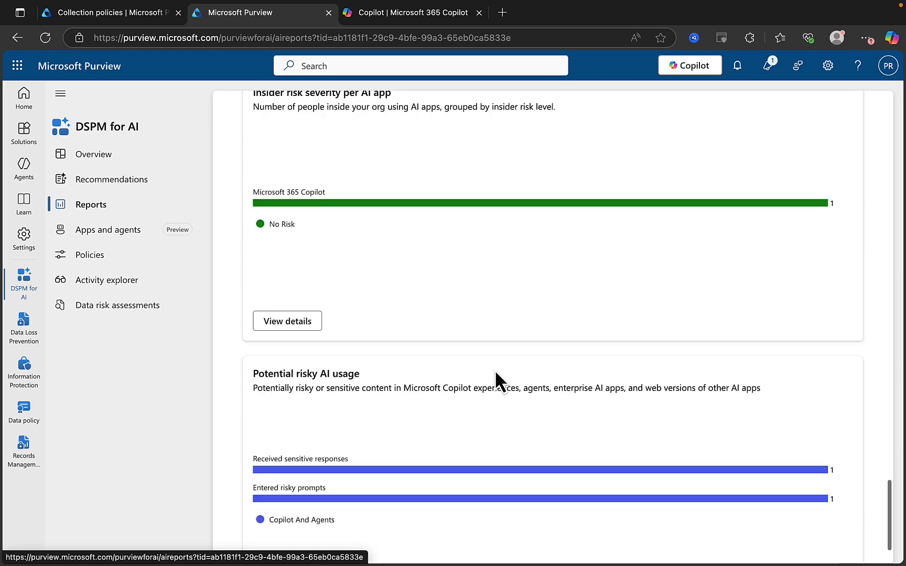
scroll(495, 369, down, 1)
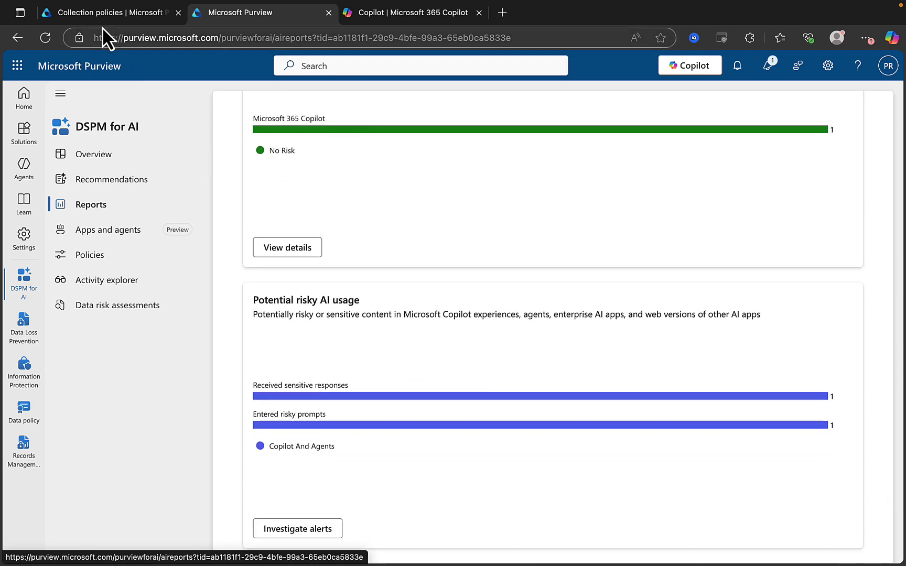
Return to the CollPol1 policy being edited and cancel the edit to get back to the collection policies list.
click(100, 19)
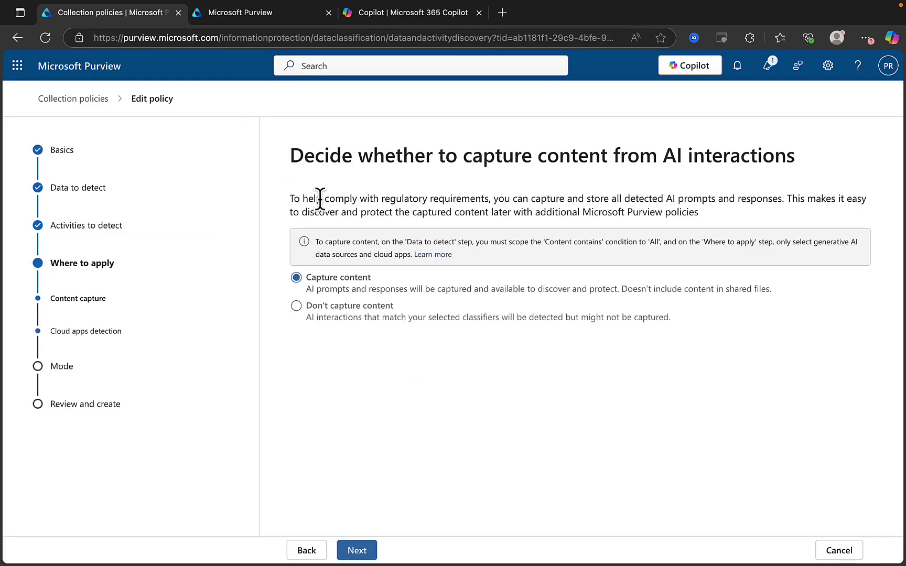
click(841, 552)
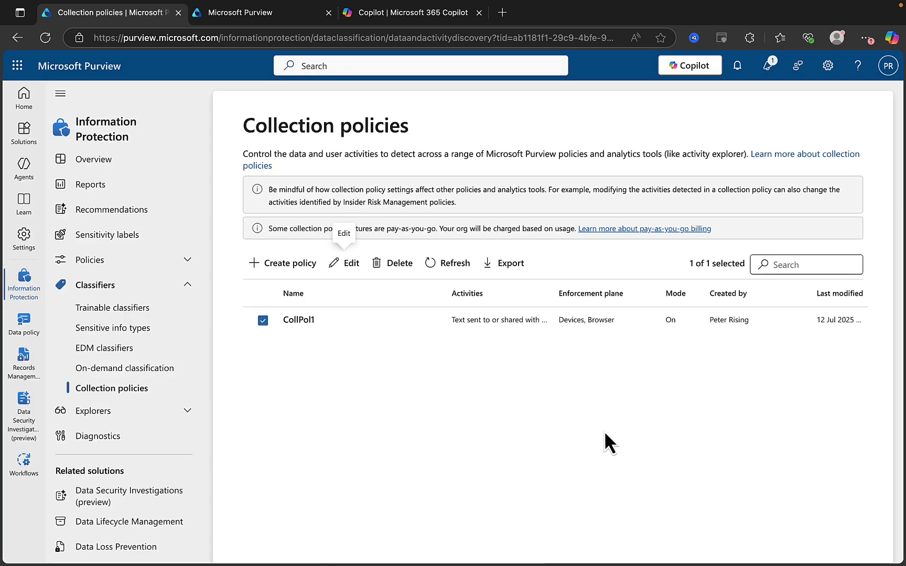